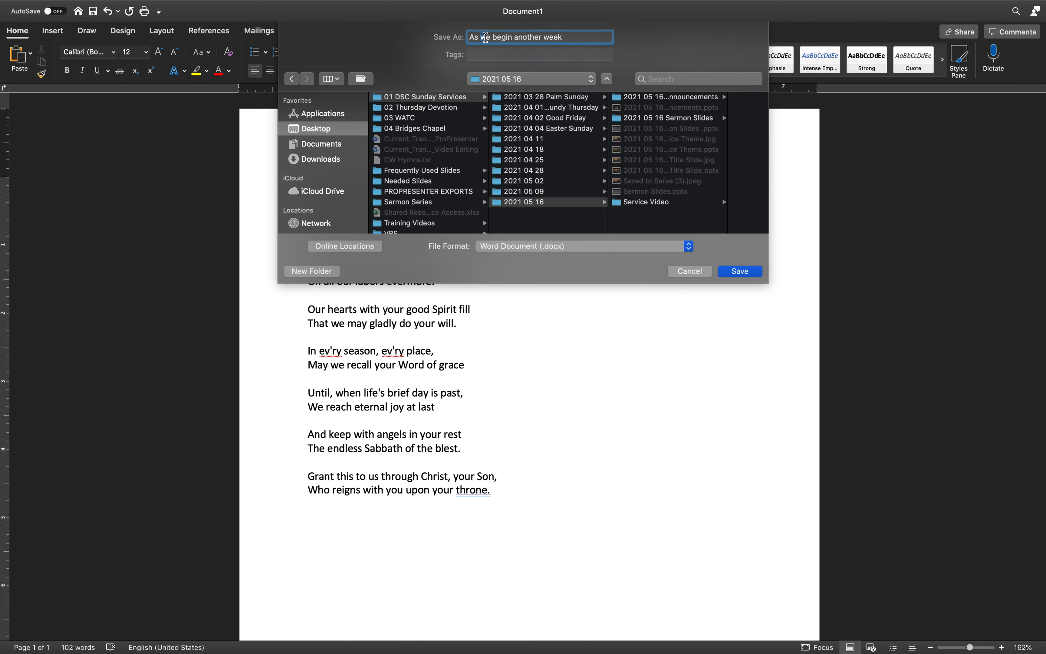
# - Save the document as "Hymn 223 As We Begin Another Week" in Word format in the 2021 05 16 folder
pyautogui.write('W')
pyautogui.write('B')
pyautogui.write('A')
pyautogui.moveTo(546, 37); pyautogui.dragTo(552, 37)
pyautogui.write('W')
pyautogui.click(469, 37)
pyautogui.write('Hymn 223')
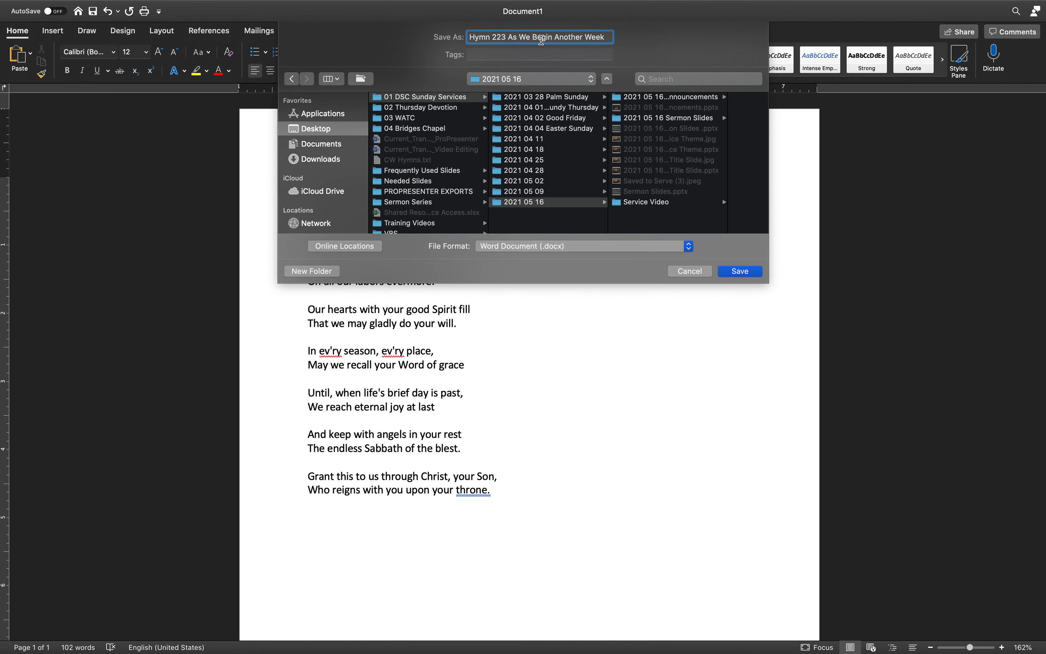
pyautogui.click(734, 273)
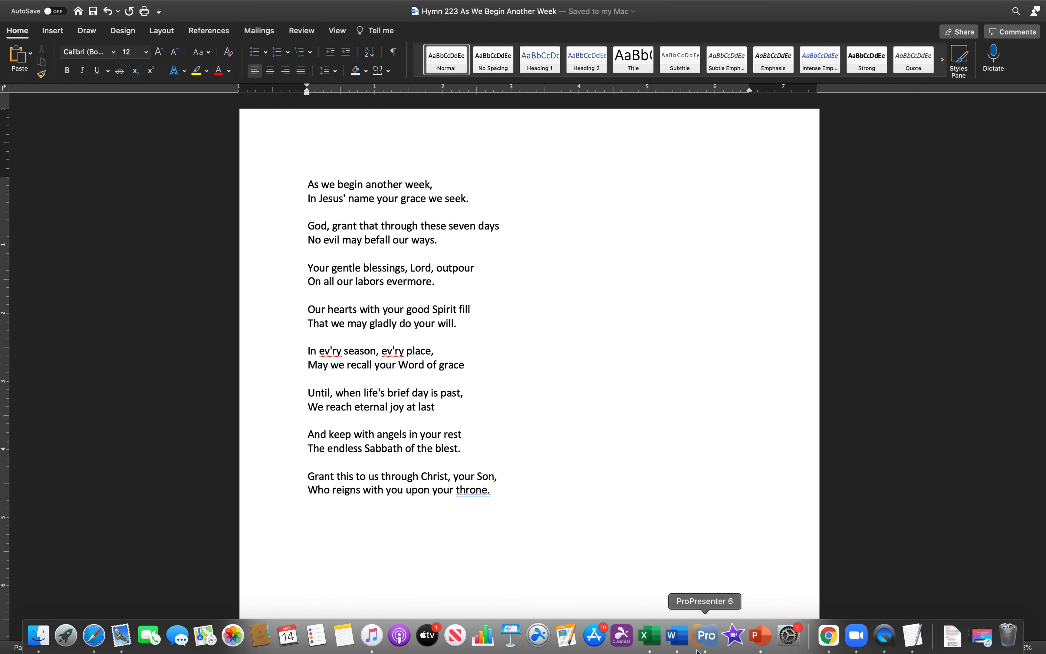
# - Switch to ProPresenter 6 and choose "Hymn 223 As We Begin Another Week" from Desktop > 01 DSC Sunday Services > 2021 05 16 as the file to import
pyautogui.click(701, 647)
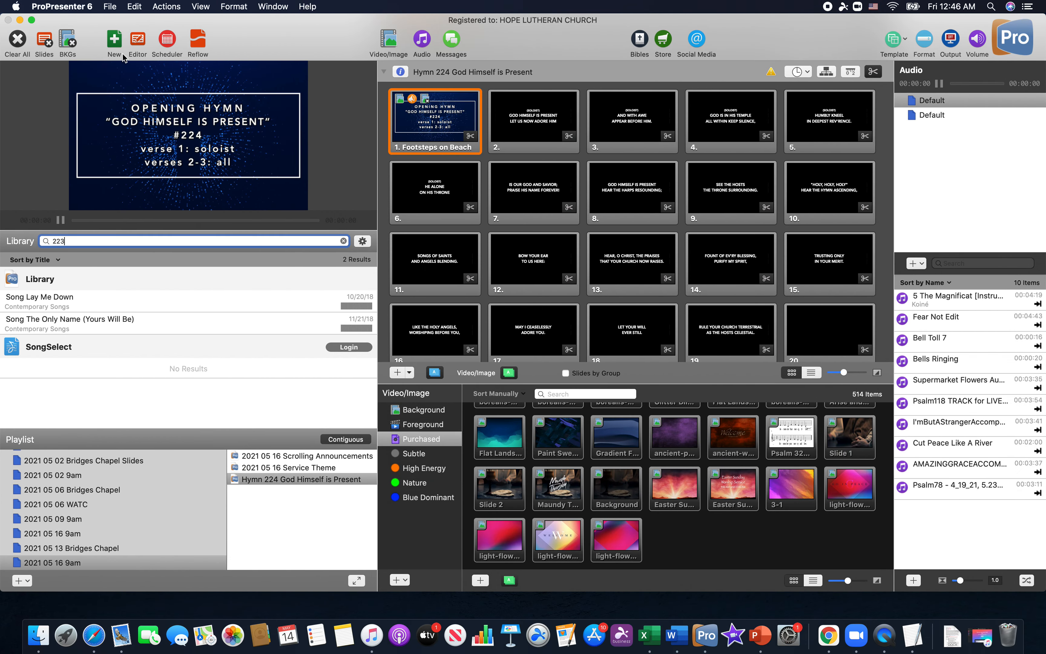
pyautogui.click(110, 7)
pyautogui.moveTo(116, 34)
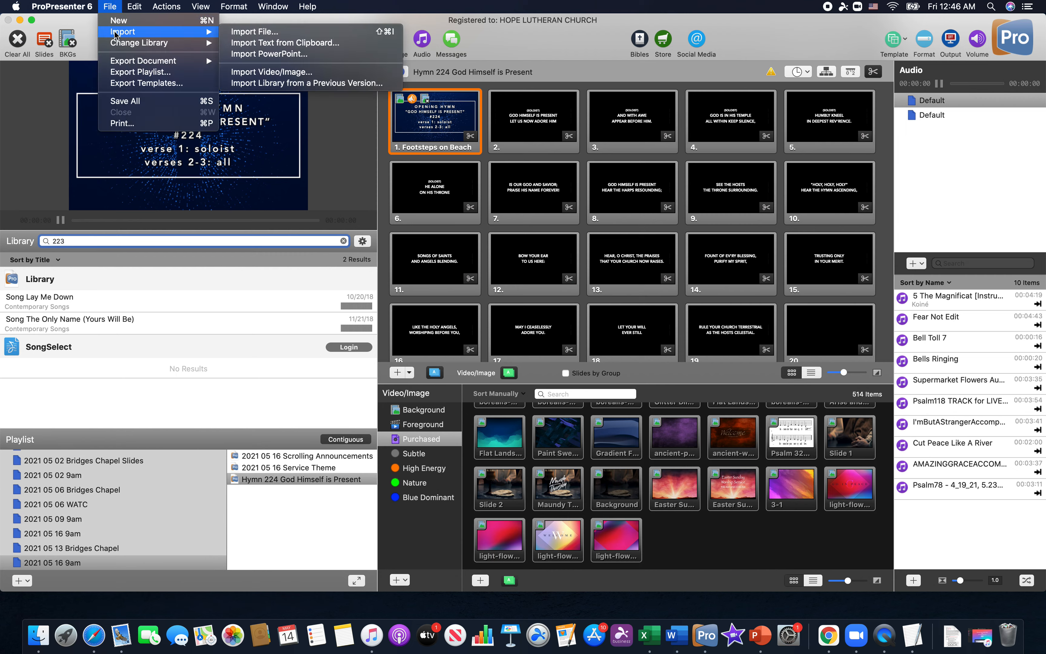
pyautogui.click(249, 33)
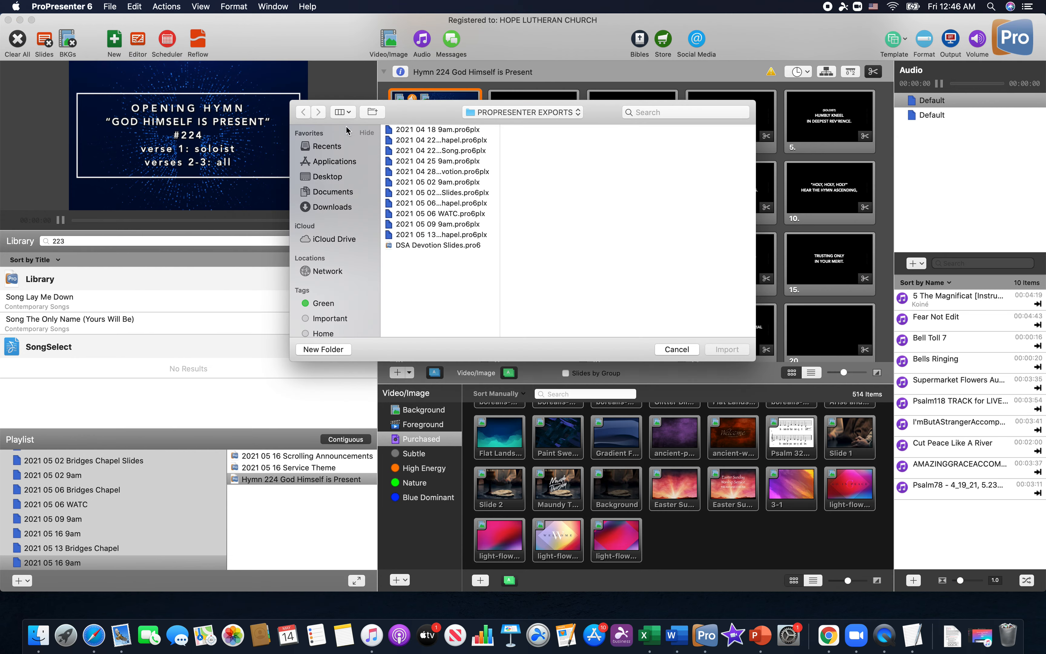
pyautogui.click(341, 177)
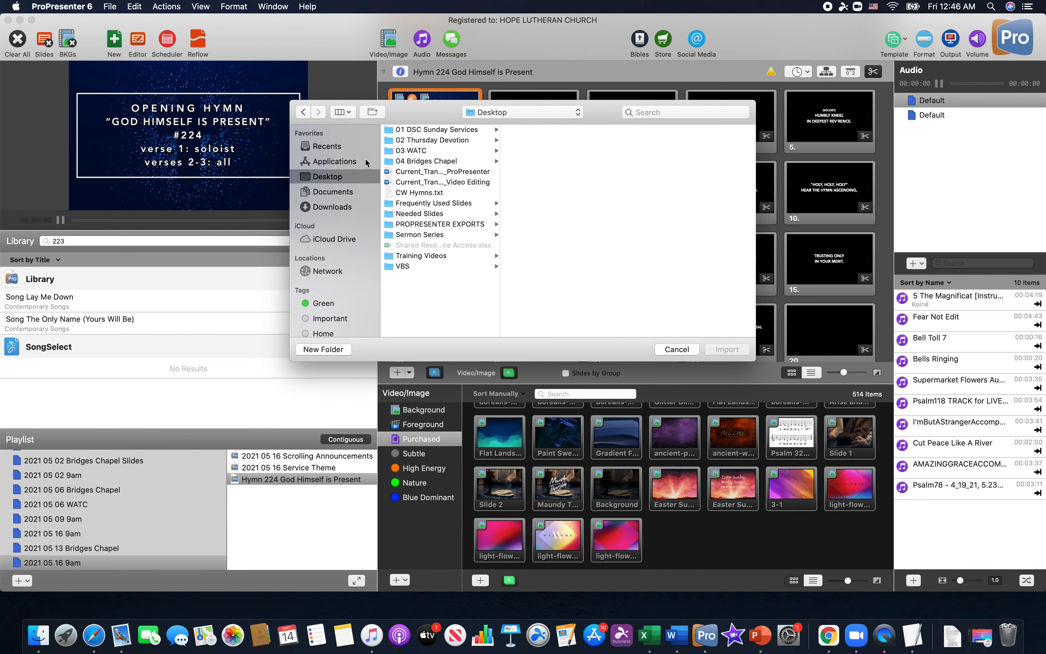
pyautogui.click(426, 129)
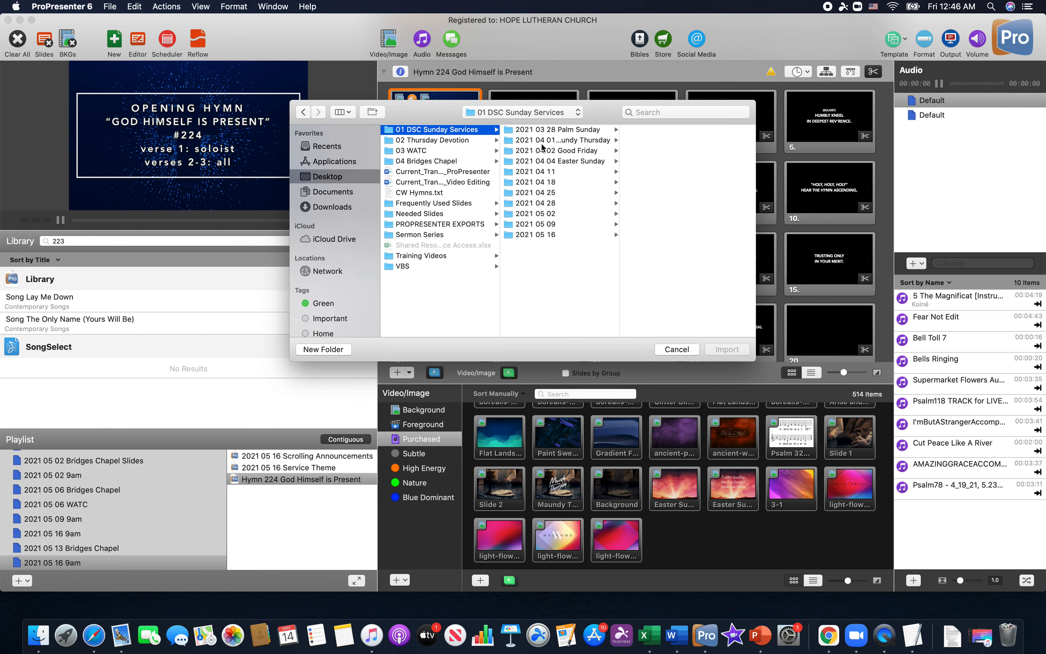
pyautogui.click(544, 235)
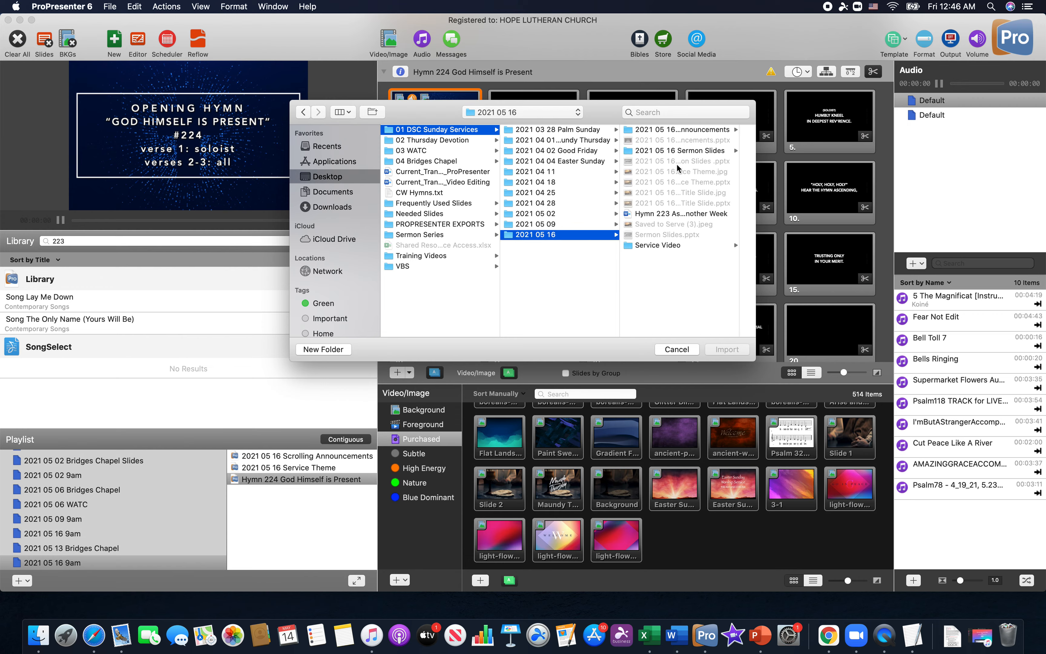
pyautogui.moveTo(740, 162); pyautogui.dragTo(842, 161)
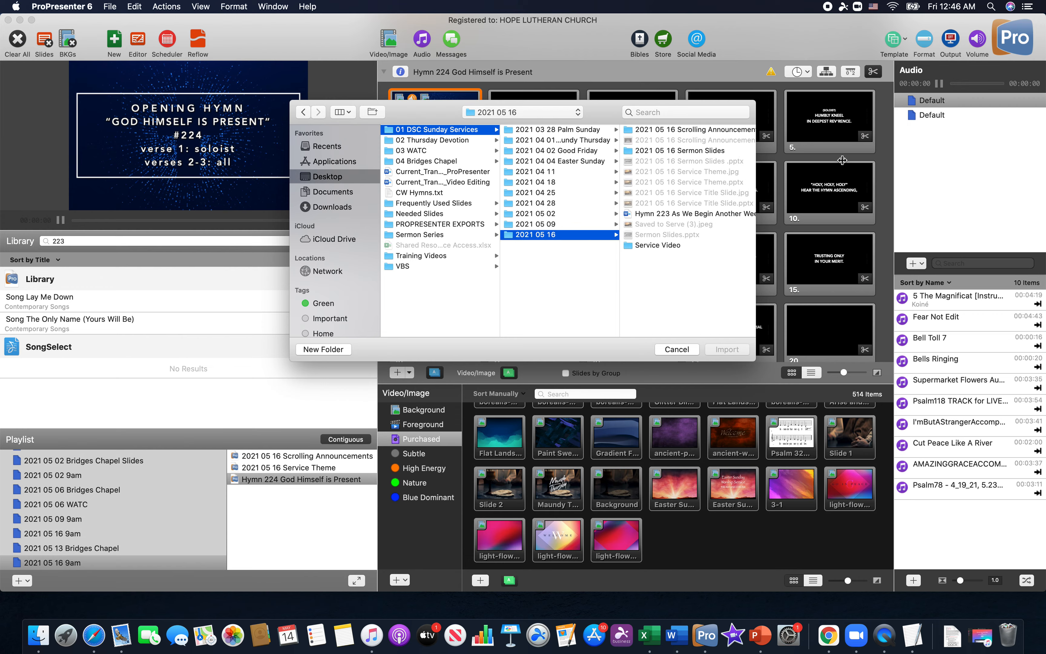
pyautogui.moveTo(756, 154); pyautogui.dragTo(817, 156)
pyautogui.click(667, 215)
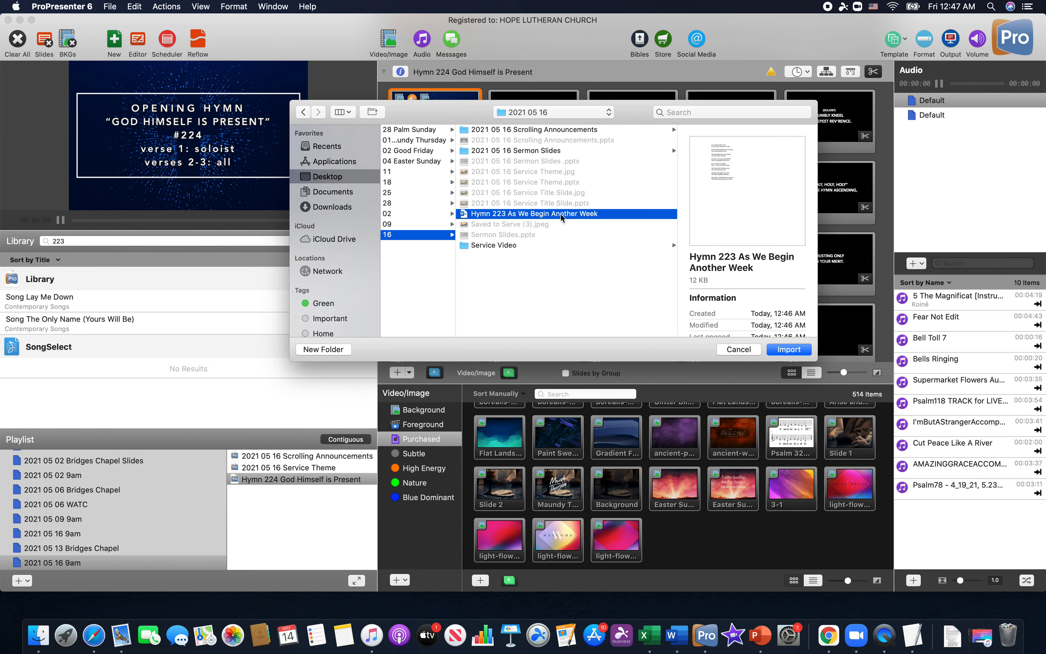
pyautogui.click(788, 349)
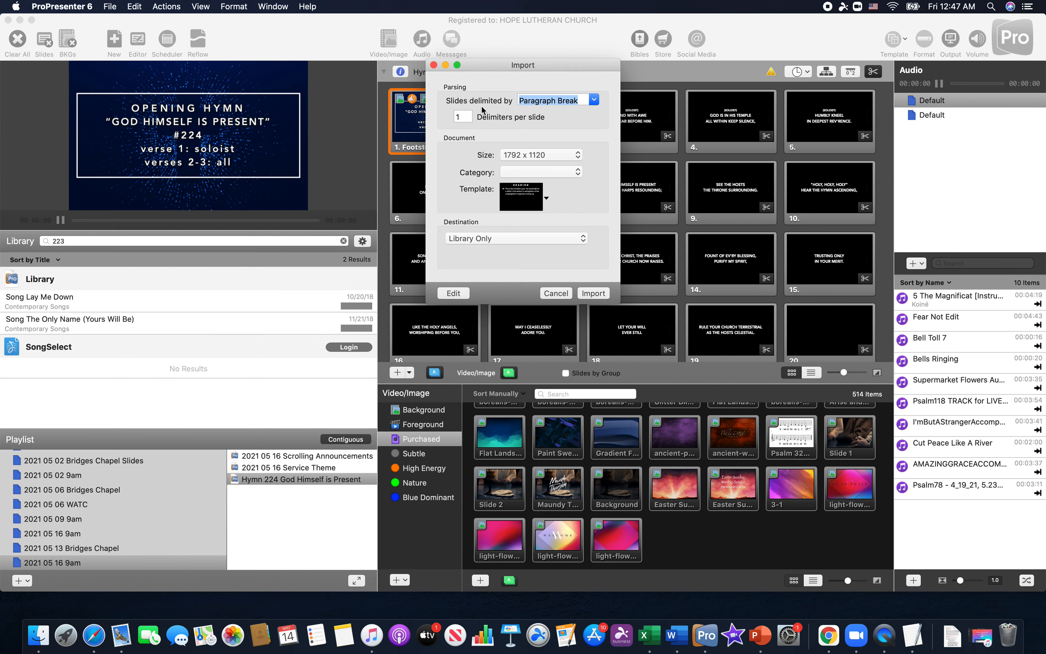
# - Import the hymn with slides delimited by Line Break, size 1920 x 1080 and the DSC-WPB Lyrics template Gray Fill Center
pyautogui.click(594, 103)
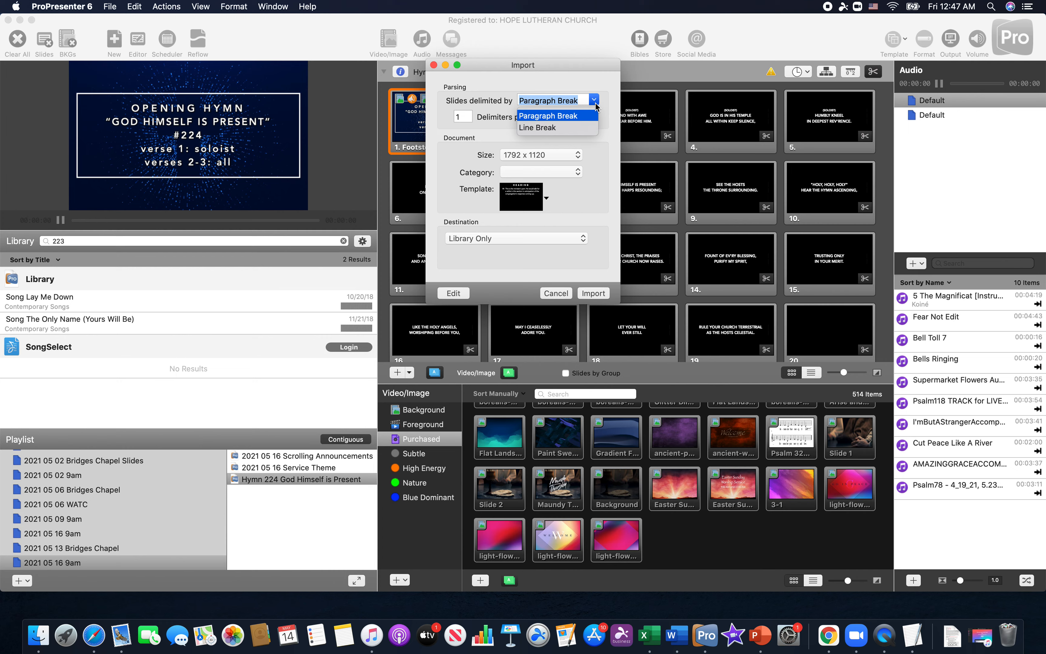
pyautogui.click(555, 128)
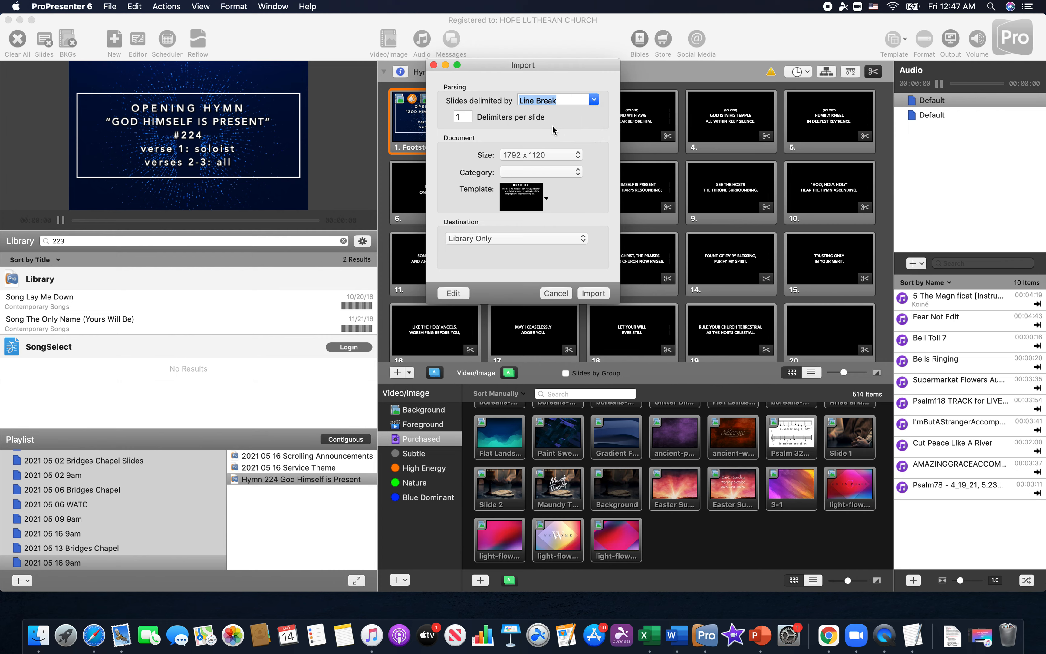
pyautogui.click(549, 155)
pyautogui.click(547, 145)
pyautogui.click(547, 199)
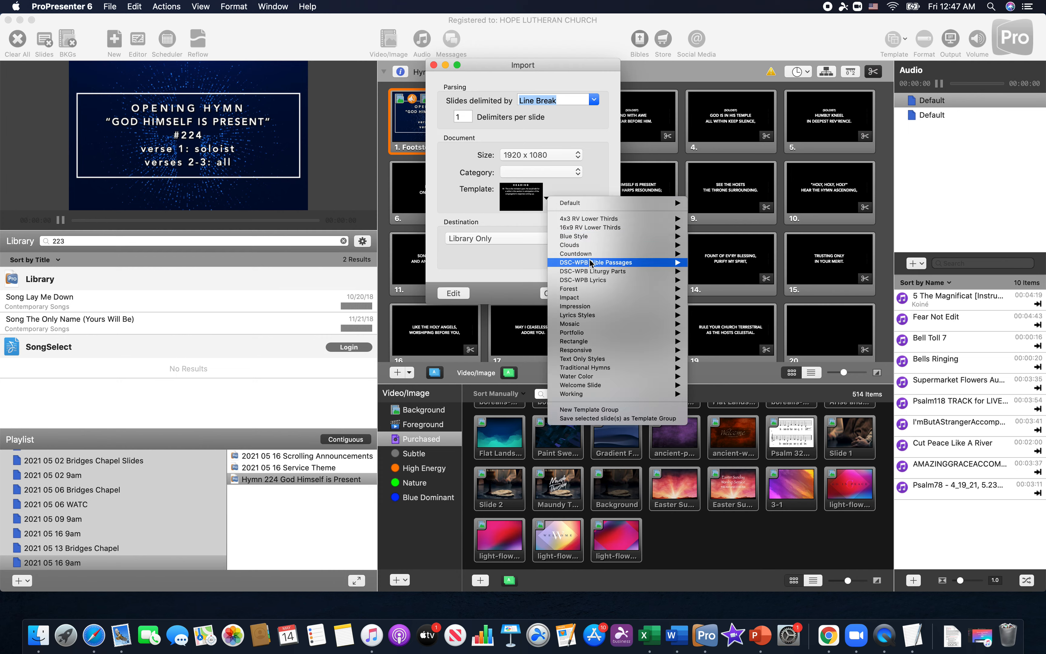
pyautogui.moveTo(593, 282)
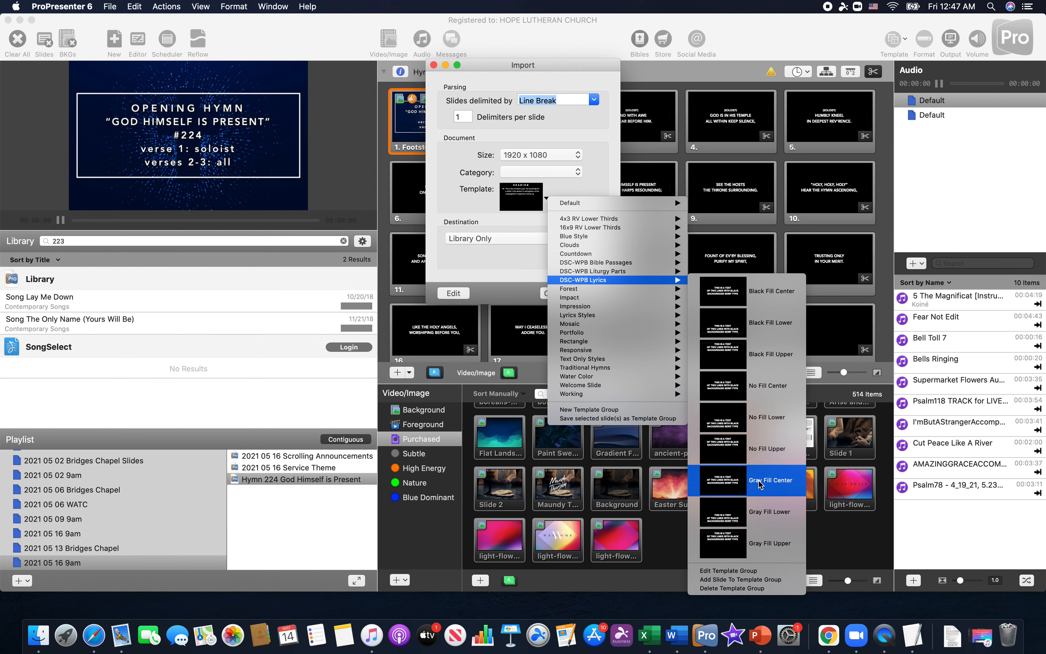
pyautogui.click(744, 486)
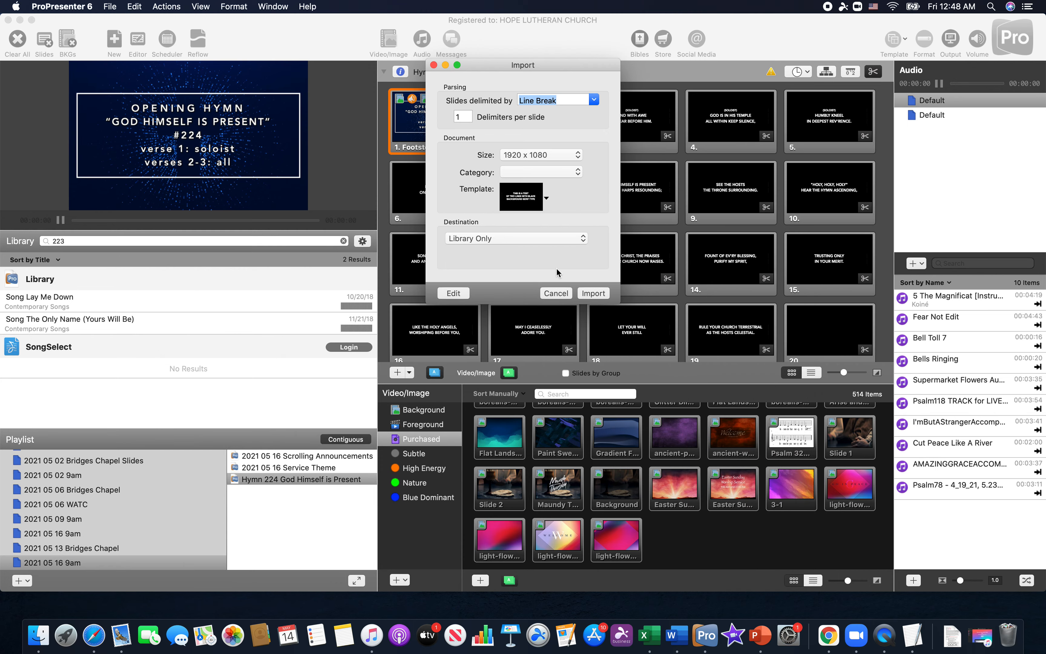
pyautogui.click(589, 293)
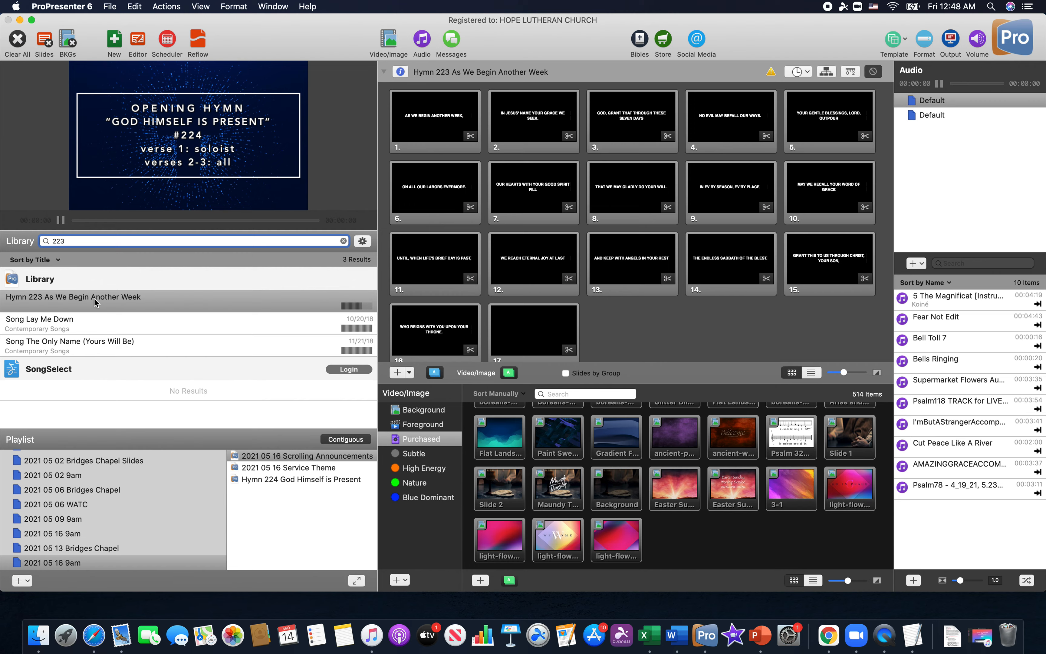
# - Add Hymn 223 to the 2021 05 16 9am playlist below Hymn 224 and display its first slide
pyautogui.moveTo(94, 299); pyautogui.dragTo(286, 500)
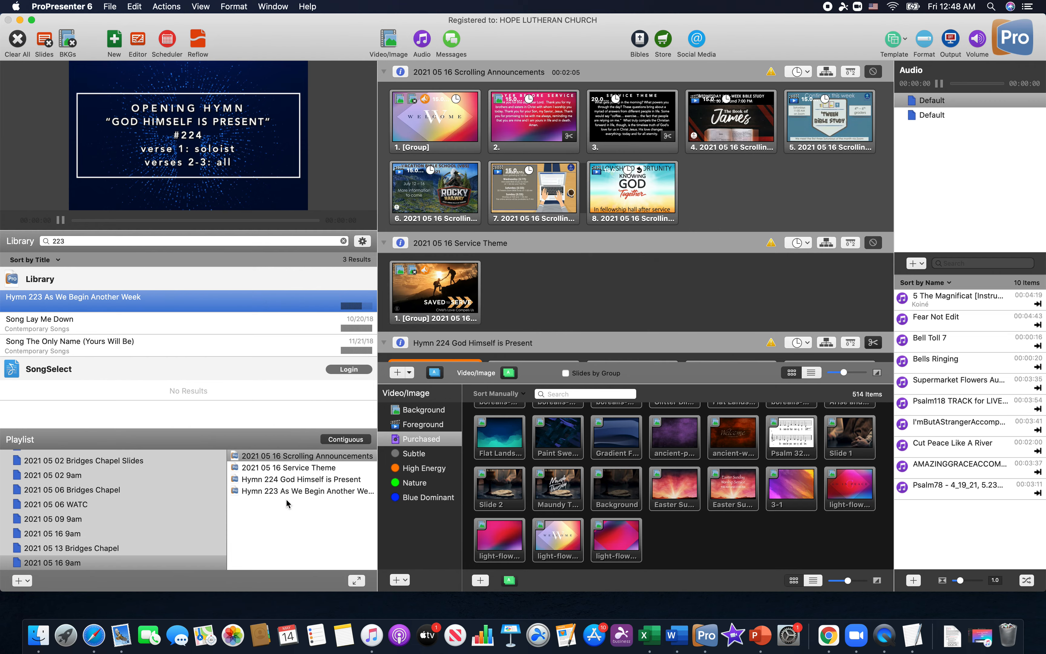
pyautogui.click(273, 491)
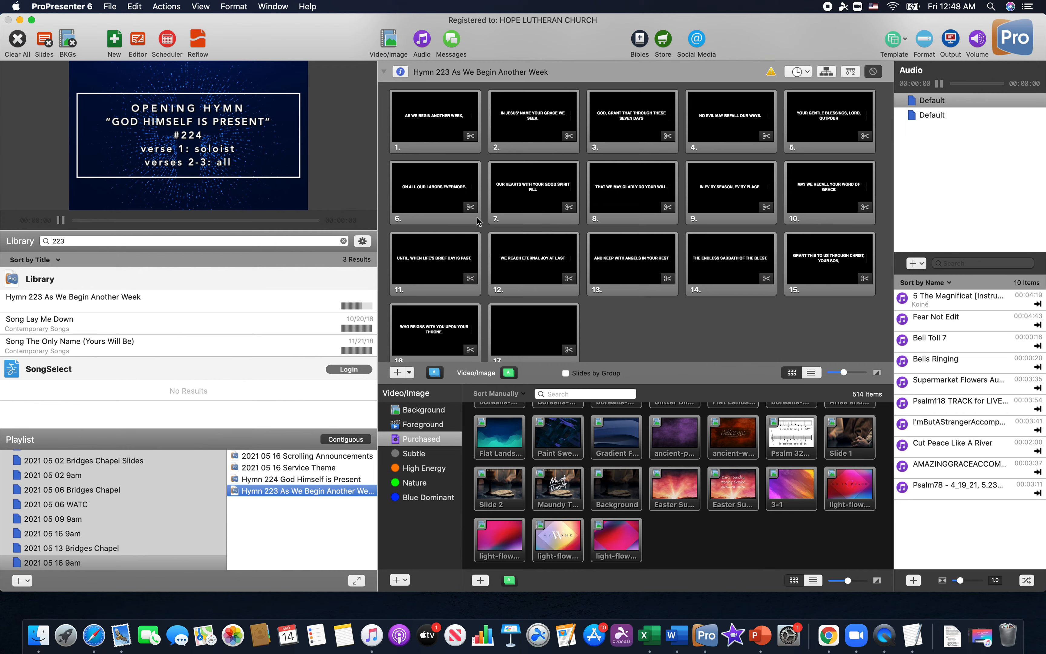
pyautogui.click(445, 123)
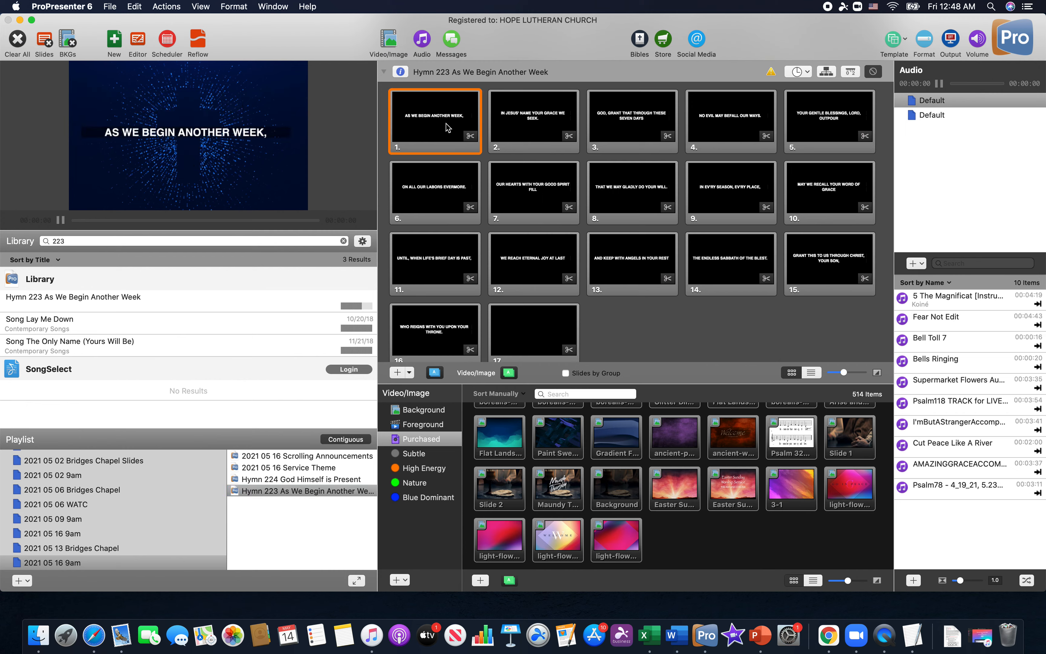
# - In the Reflow Editor, merge the first eight lyric lines into two-line slides, through "That we may gladly do your will."
pyautogui.click(199, 46)
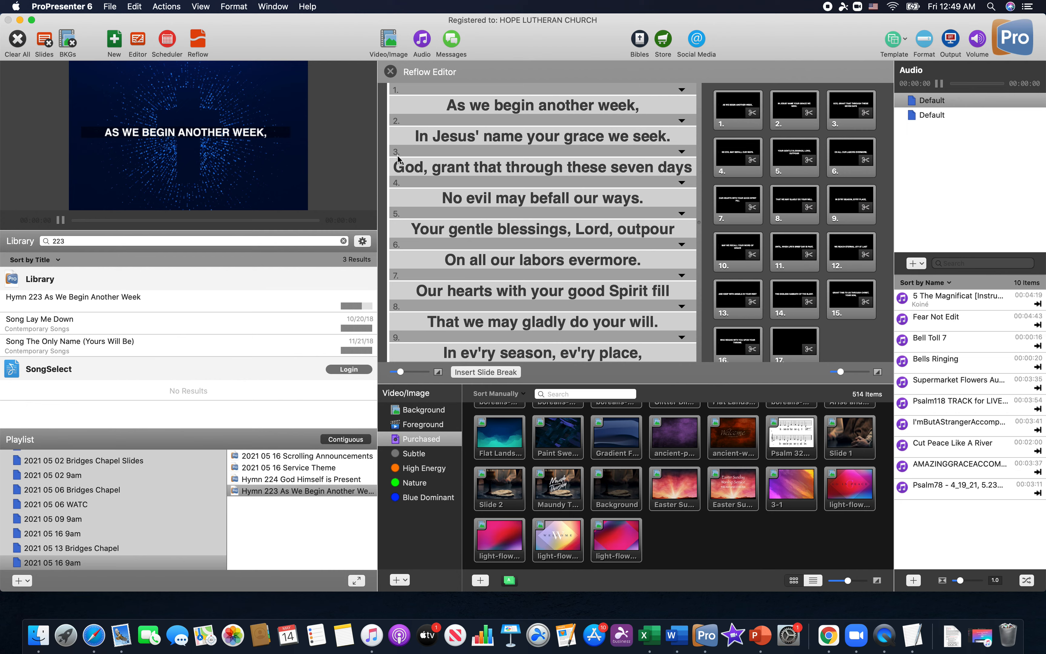
pyautogui.click(412, 135)
pyautogui.press('BackSpace')
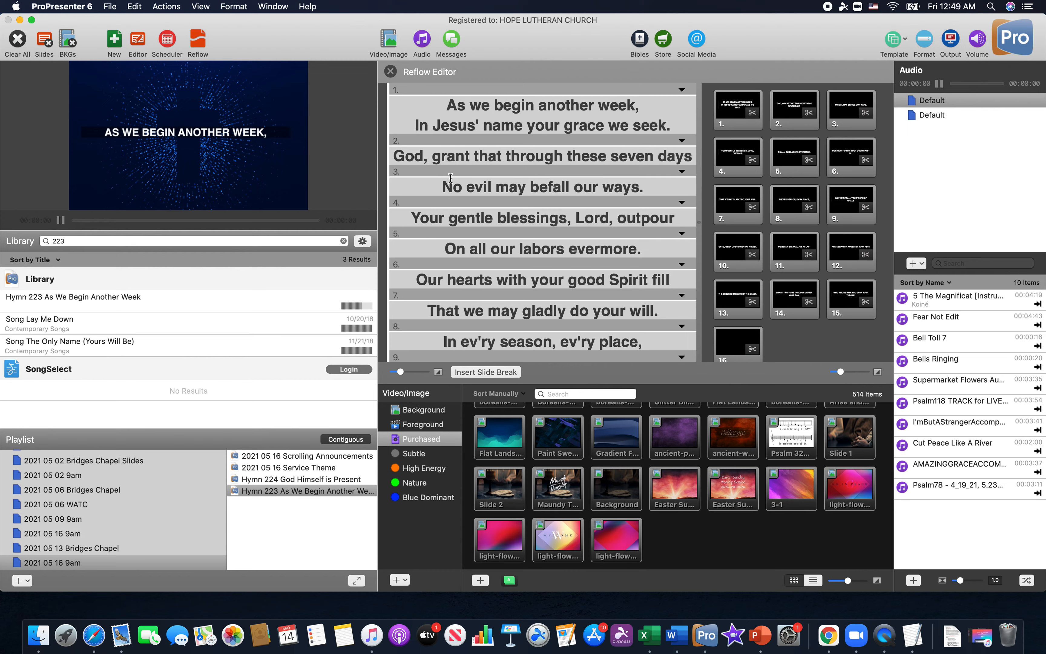
pyautogui.click(446, 186)
pyautogui.press('BackSpace')
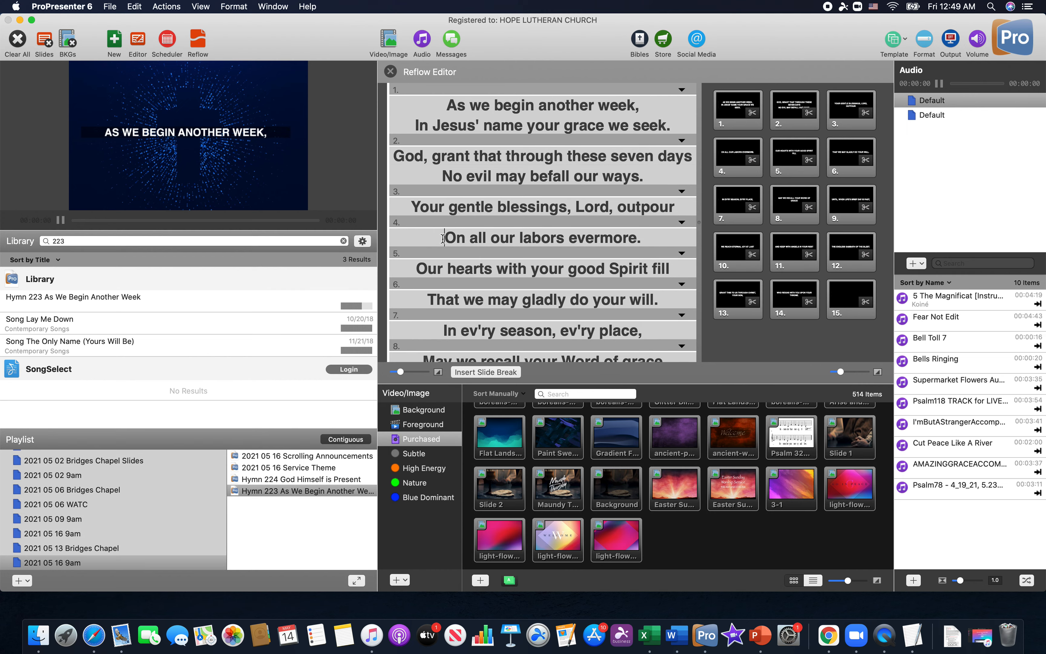
pyautogui.click(442, 238)
pyautogui.press('BackSpace')
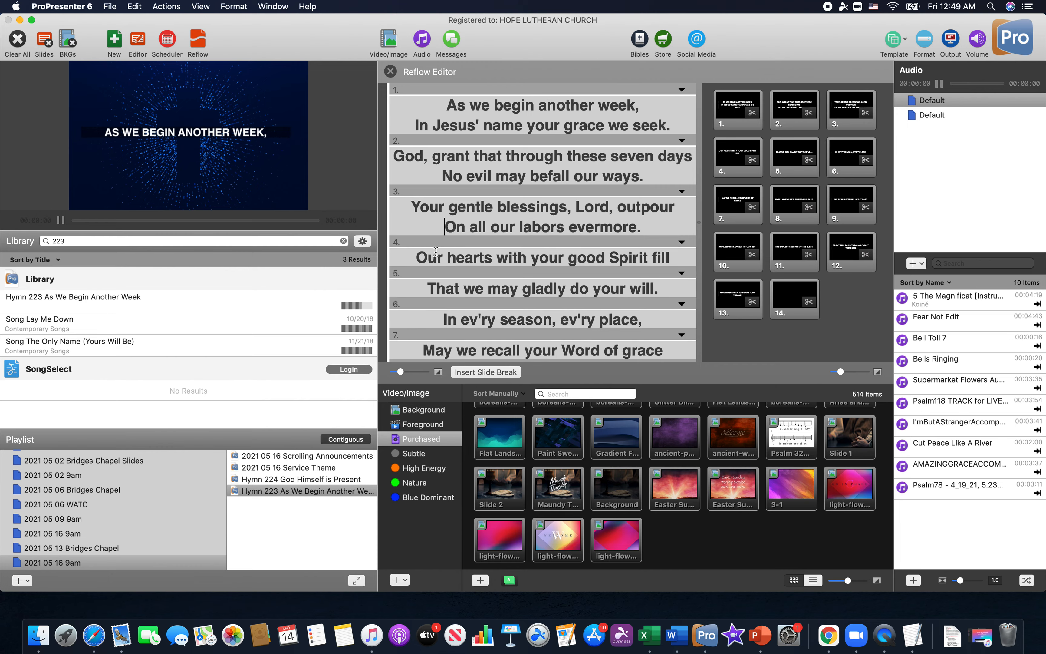
pyautogui.click(427, 293)
pyautogui.press('BackSpace')
# - Merge the remaining lyric lines into two-line slides, from "In ev'ry season, ev'ry place," through "Who reigns with you upon your throne."
pyautogui.scroll(-2, 426, 312)
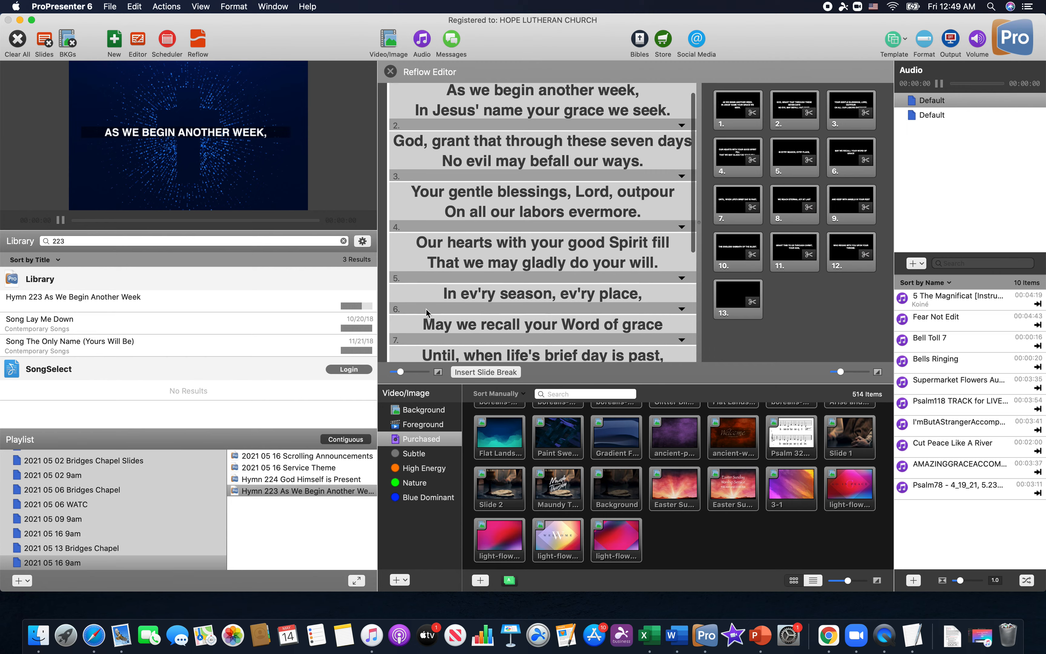
pyautogui.scroll(-2, 426, 312)
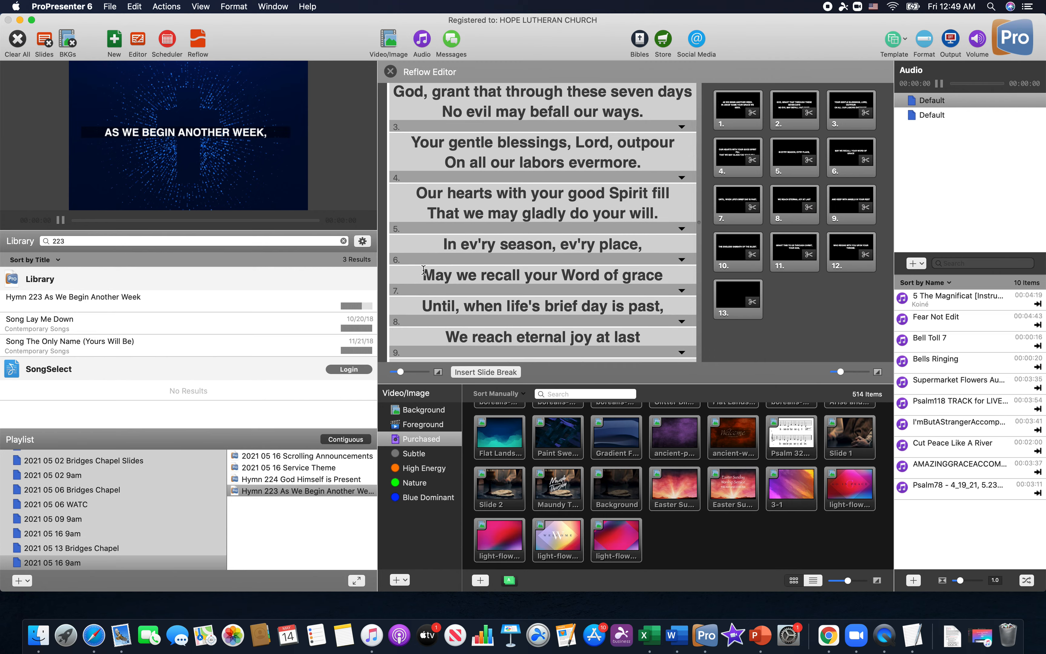
pyautogui.click(423, 269)
pyautogui.press('BackSpace')
pyautogui.scroll(-2, 427, 285)
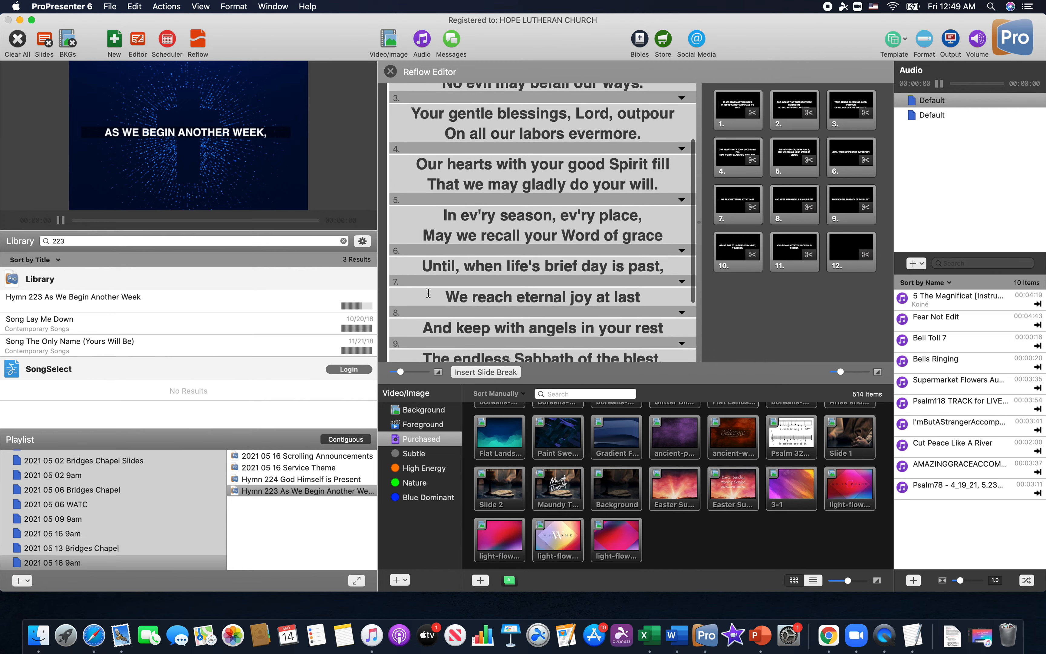
pyautogui.press('BackSpace')
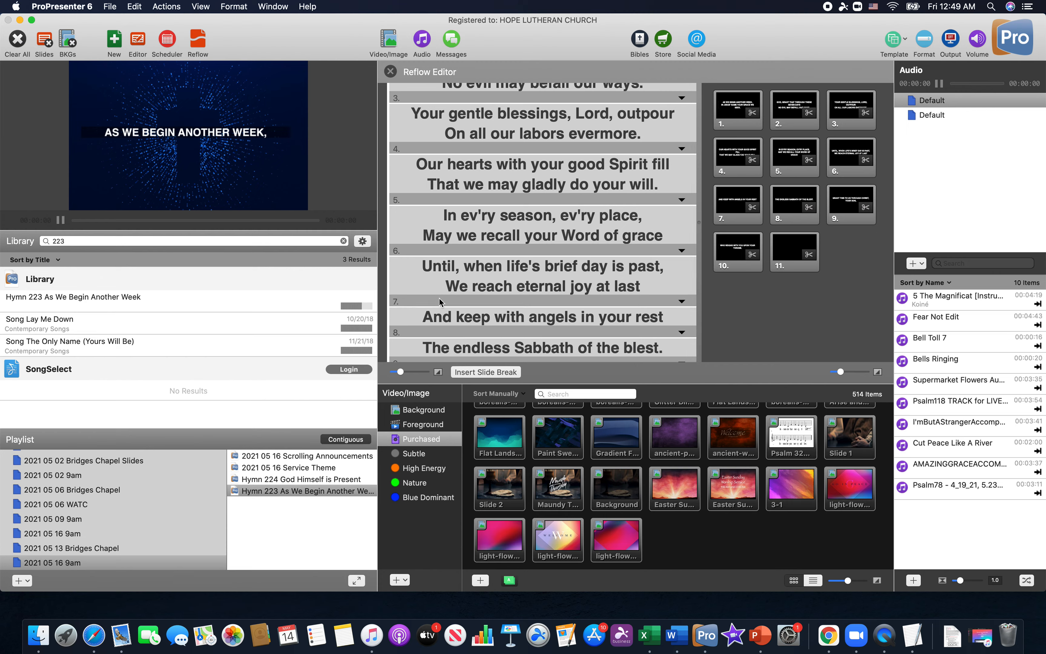
pyautogui.scroll(-1, 449, 316)
pyautogui.scroll(-2, 449, 316)
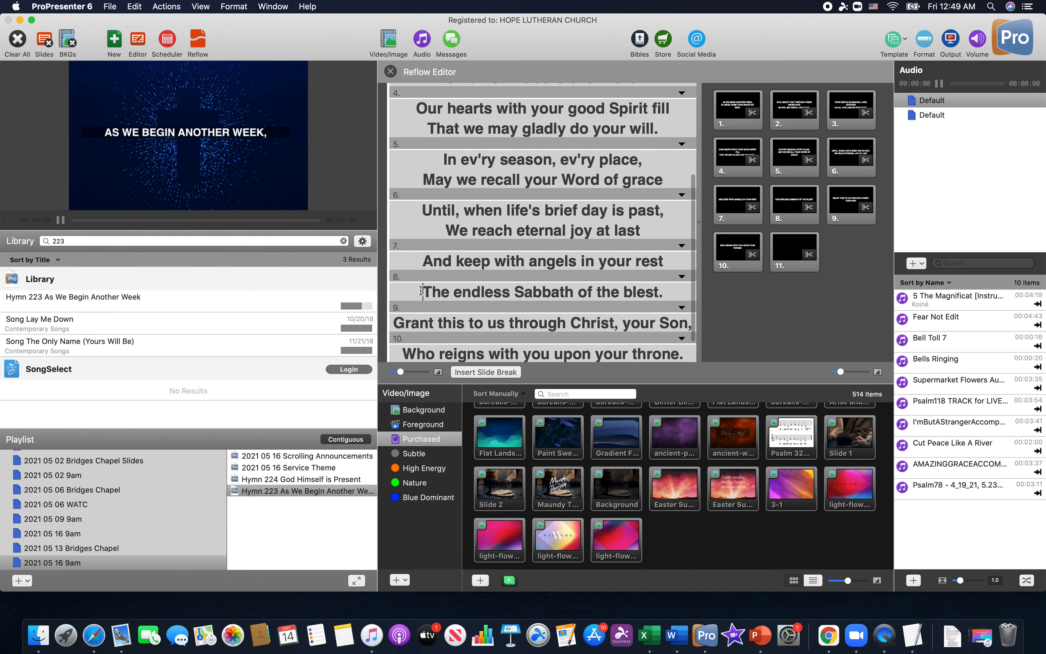
pyautogui.click(422, 294)
pyautogui.press('BackSpace')
pyautogui.scroll(-1, 410, 307)
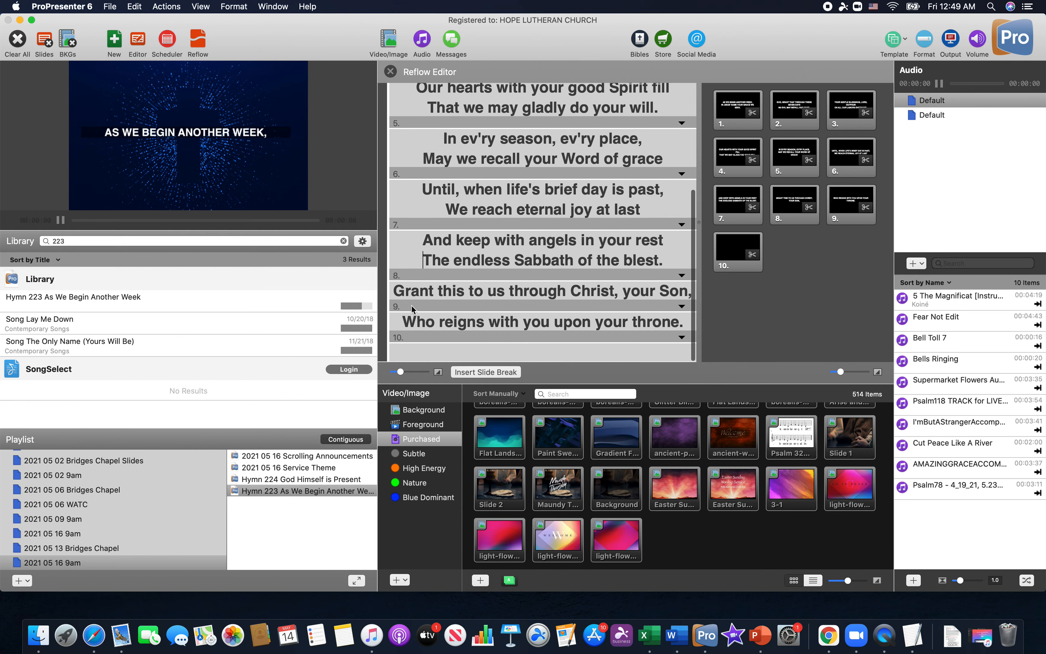
pyautogui.click(402, 320)
pyautogui.press('BackSpace')
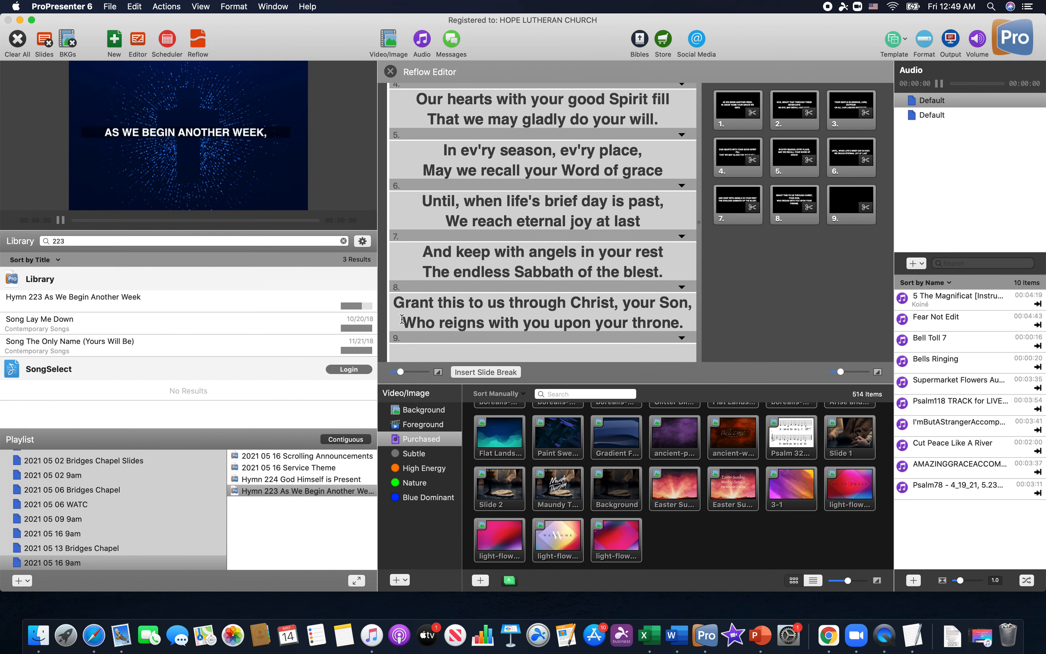
# - Remove the empty slide and blank line after the final lyric, and close the Reflow Editor with the slide preview area widened
pyautogui.click(424, 355)
pyautogui.press('BackSpace')
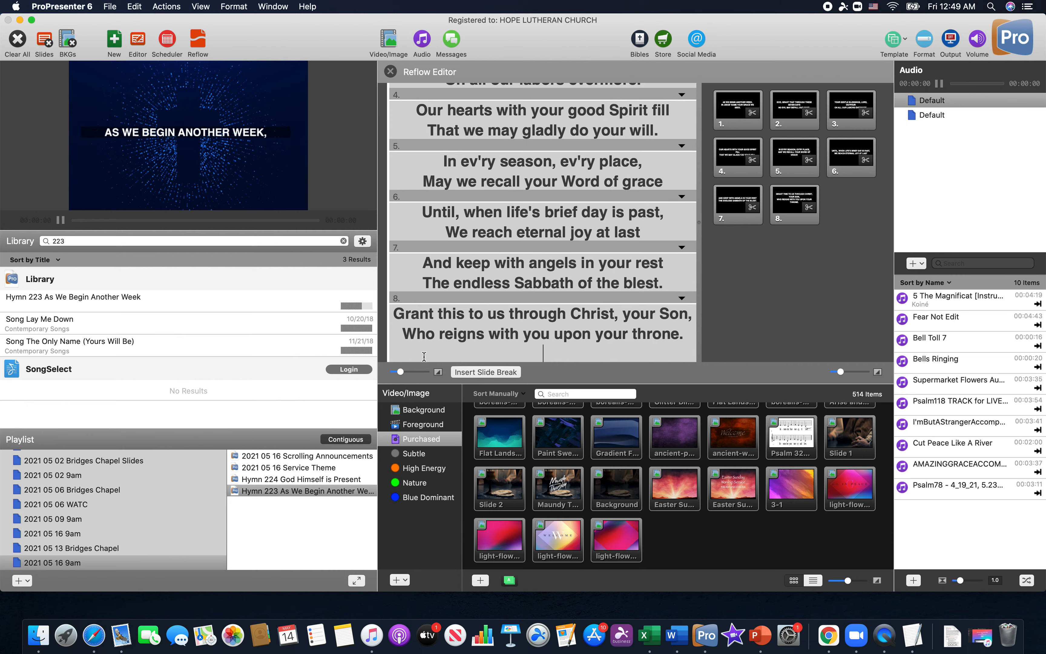
pyautogui.press('BackSpace')
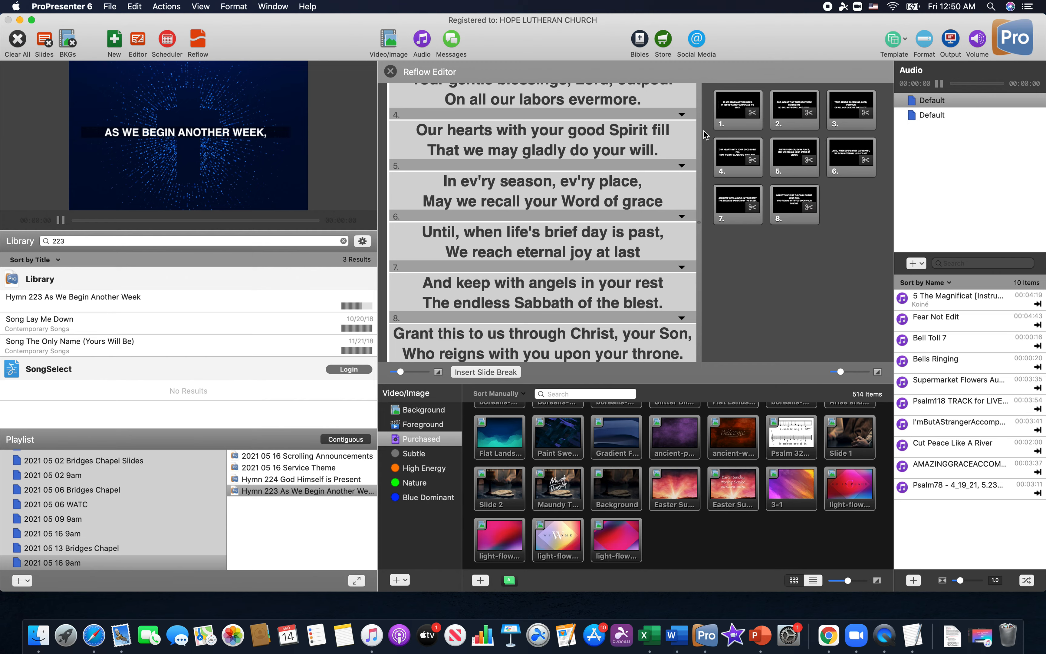
pyautogui.moveTo(698, 134); pyautogui.dragTo(660, 137)
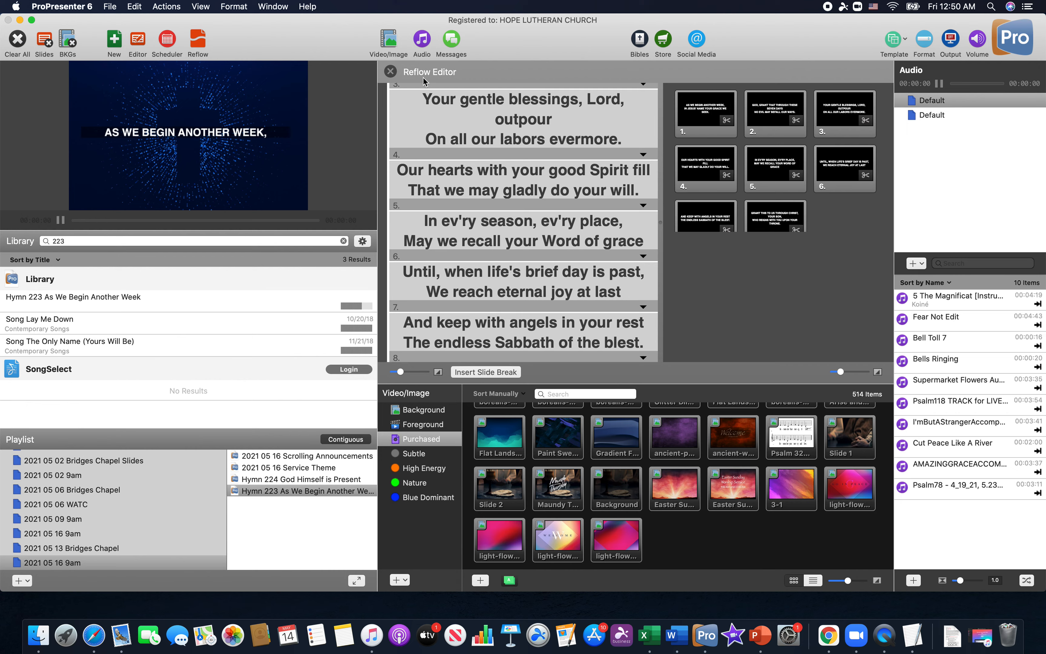
pyautogui.click(391, 73)
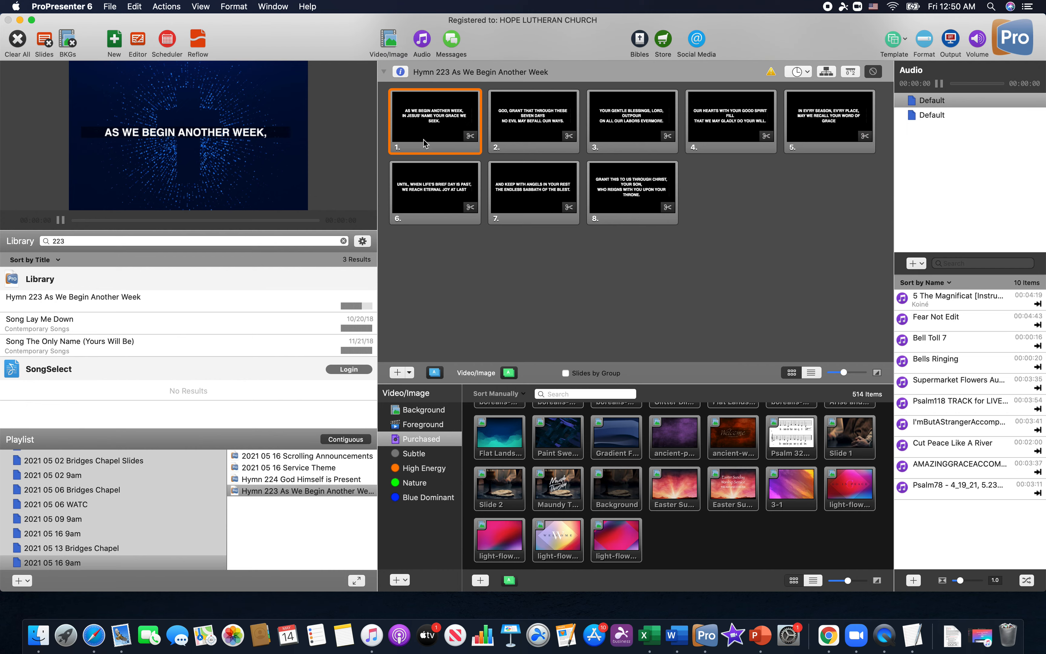
# - Display the first slide live, and in the slide editor widen its text box toward both slide edges
pyautogui.click(430, 126)
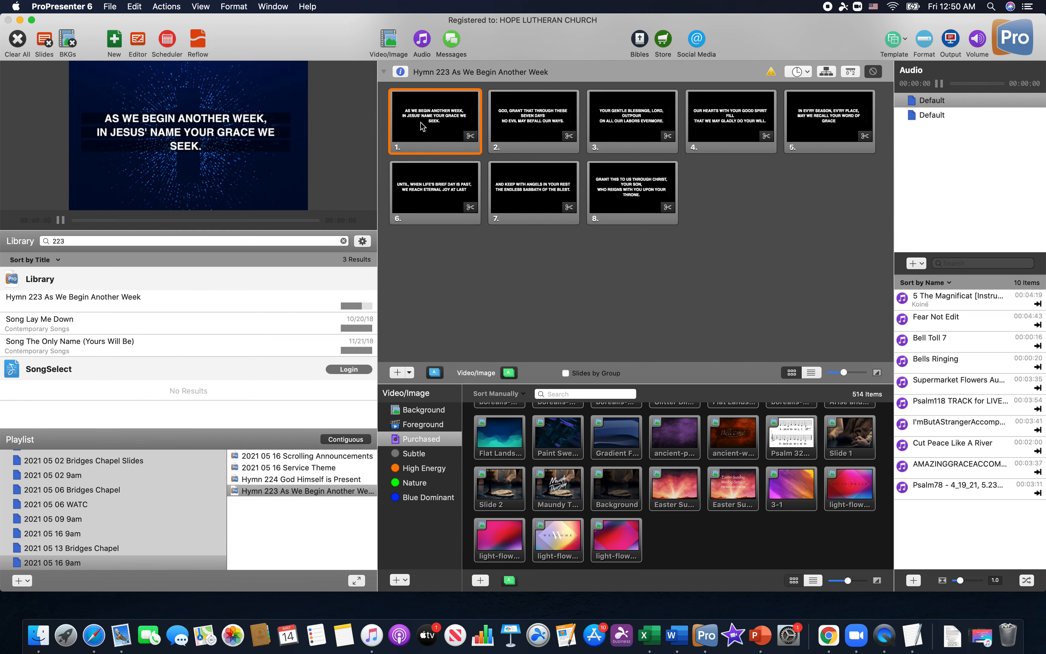
pyautogui.click(138, 40)
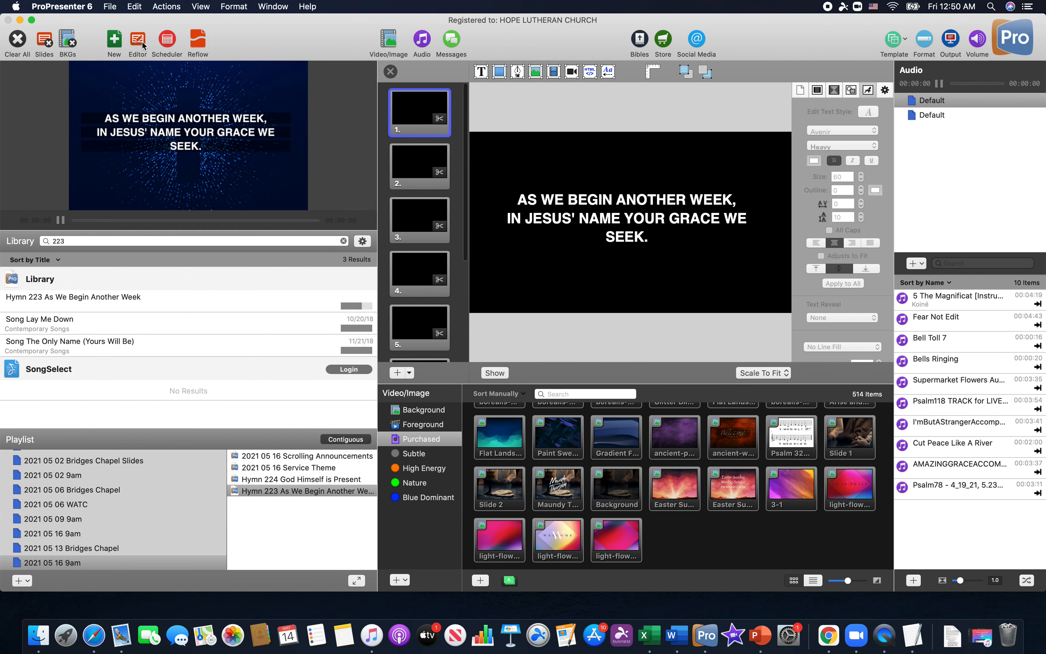
pyautogui.click(568, 207)
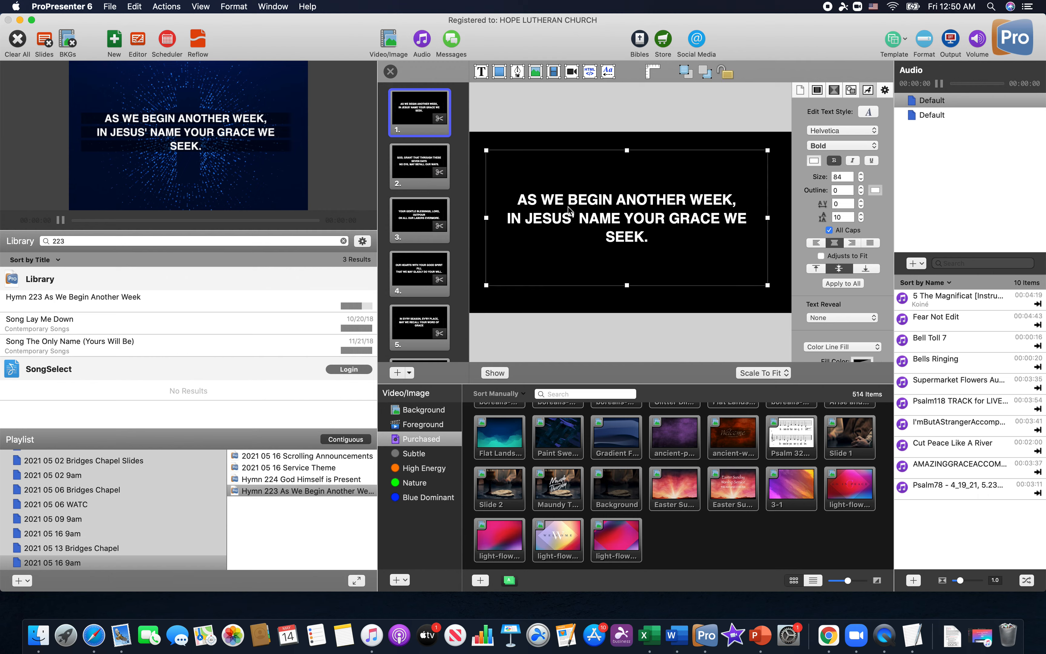
pyautogui.doubleClick(615, 265)
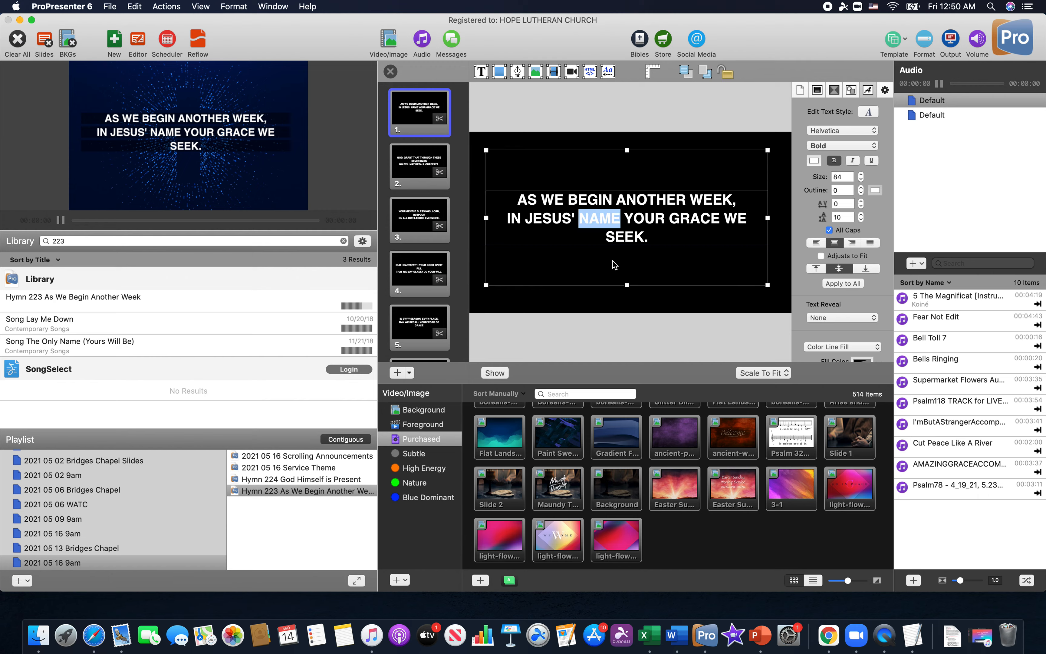
pyautogui.click(480, 226)
pyautogui.click(627, 245)
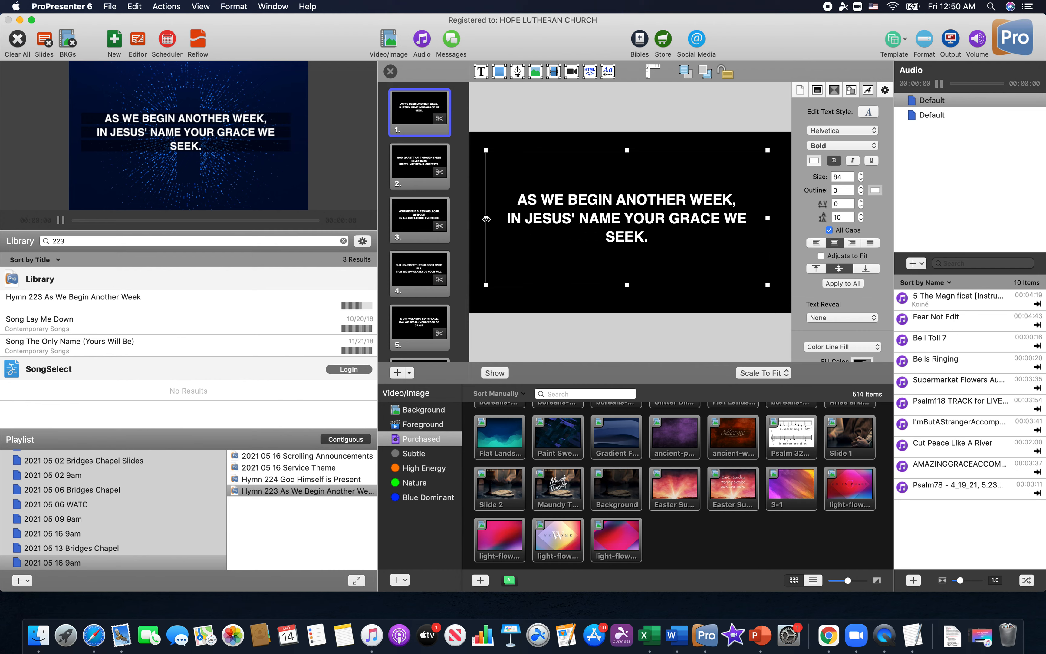
pyautogui.moveTo(487, 218); pyautogui.dragTo(478, 219)
pyautogui.moveTo(768, 218); pyautogui.dragTo(784, 217)
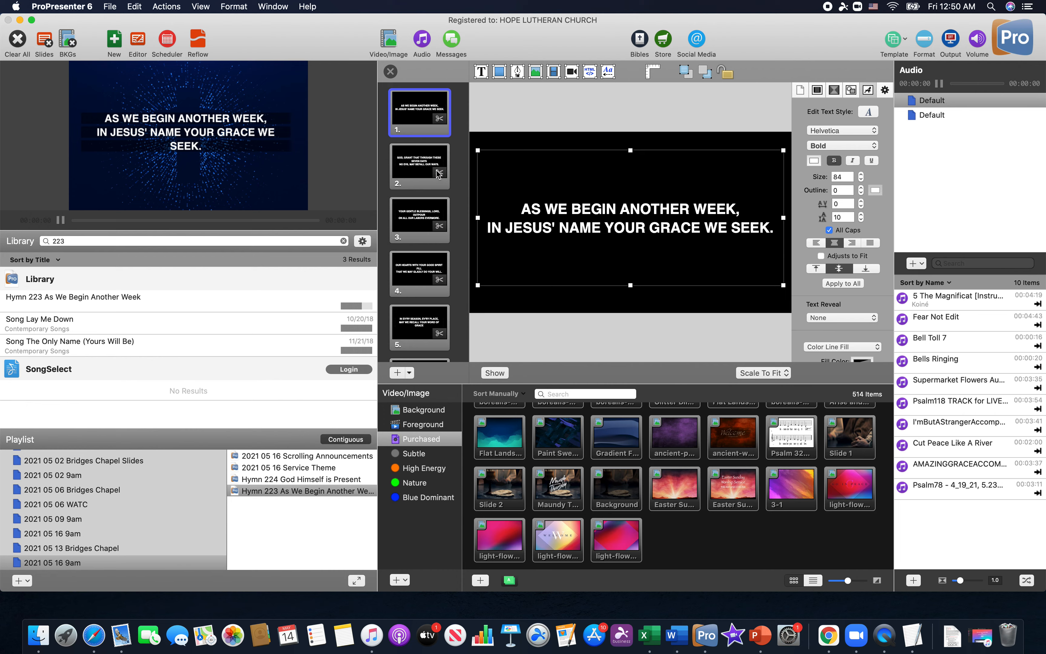
# - Widen slide 3's text box on both sides so that it nearly reaches the slide edges
pyautogui.click(415, 168)
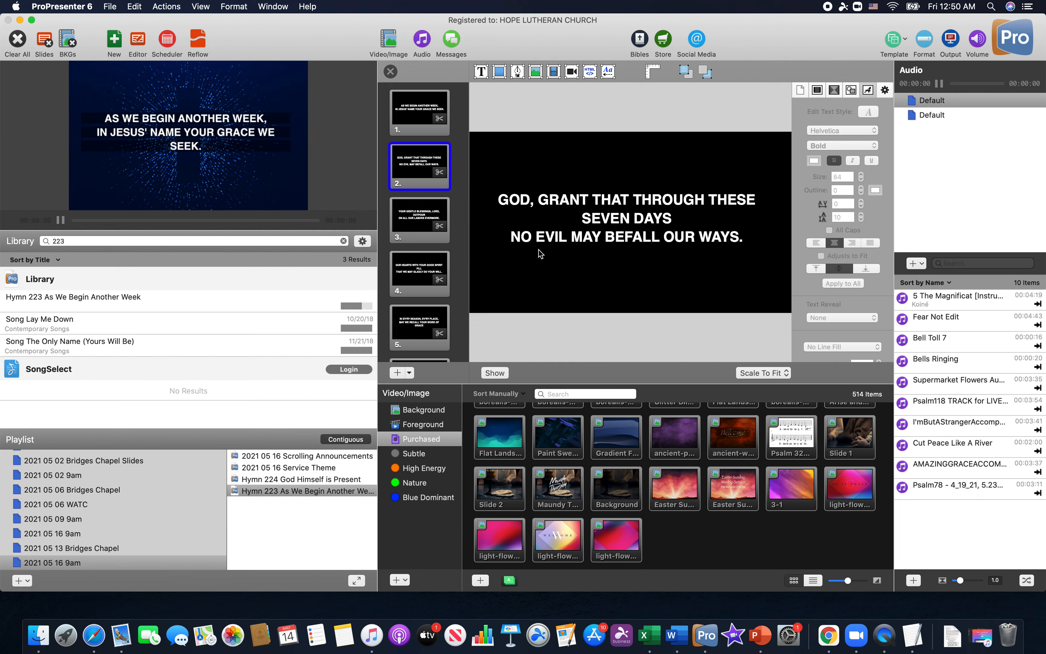
pyautogui.click(422, 227)
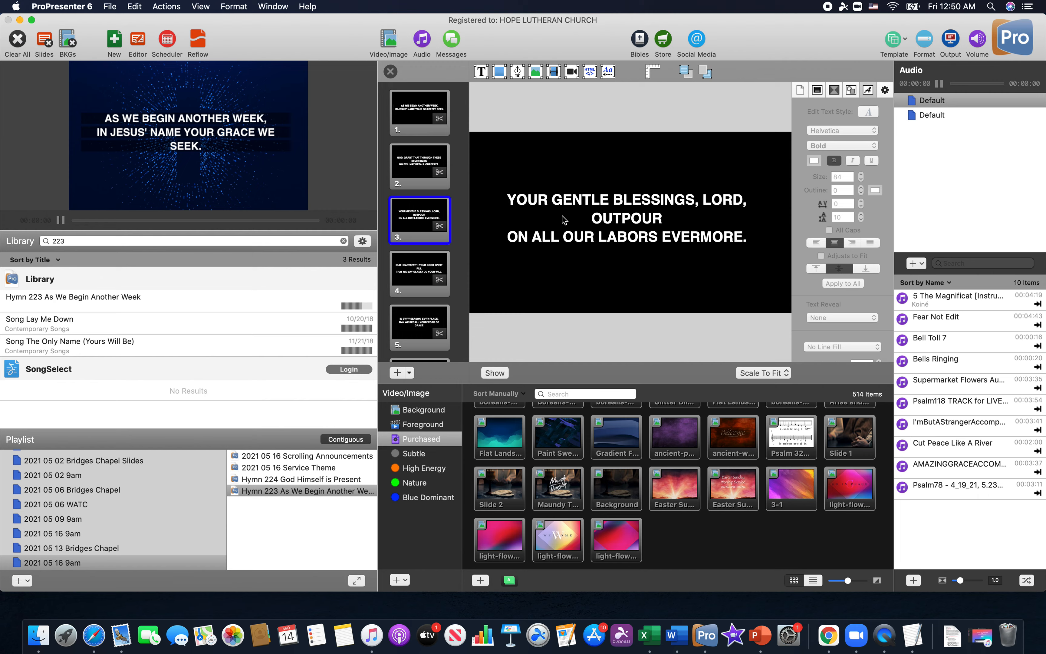
pyautogui.click(562, 216)
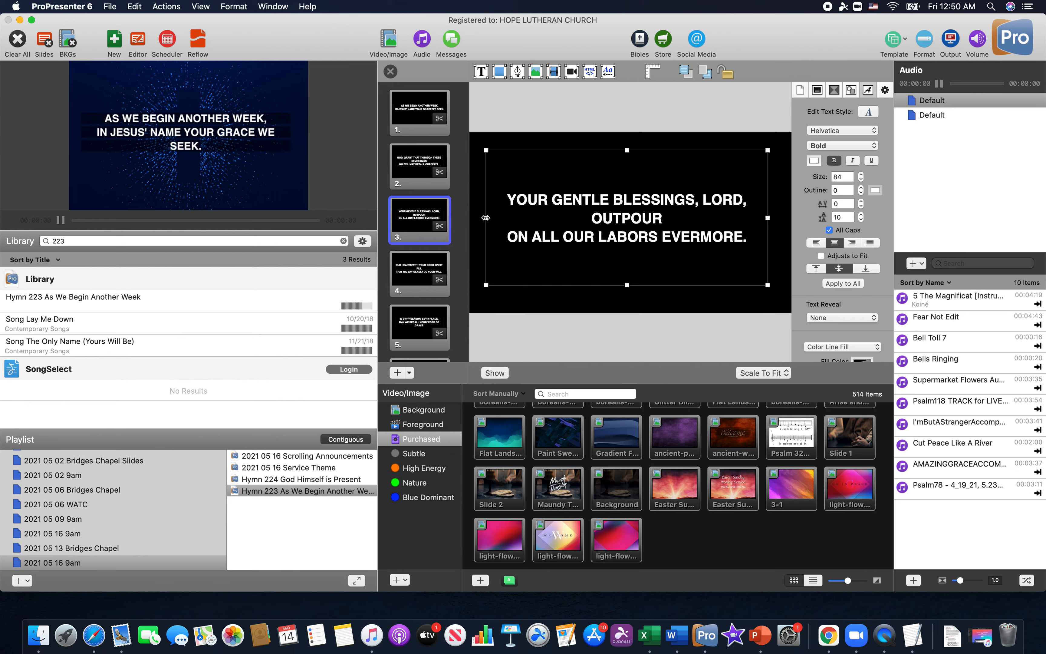
pyautogui.moveTo(485, 218); pyautogui.dragTo(476, 216)
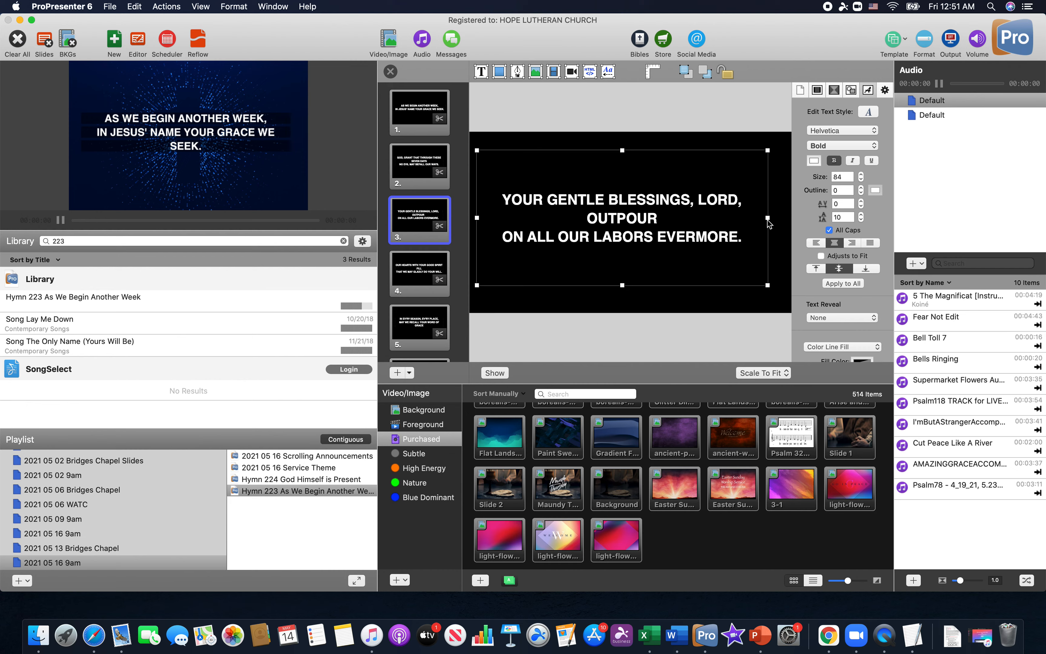
pyautogui.moveTo(768, 218); pyautogui.dragTo(781, 218)
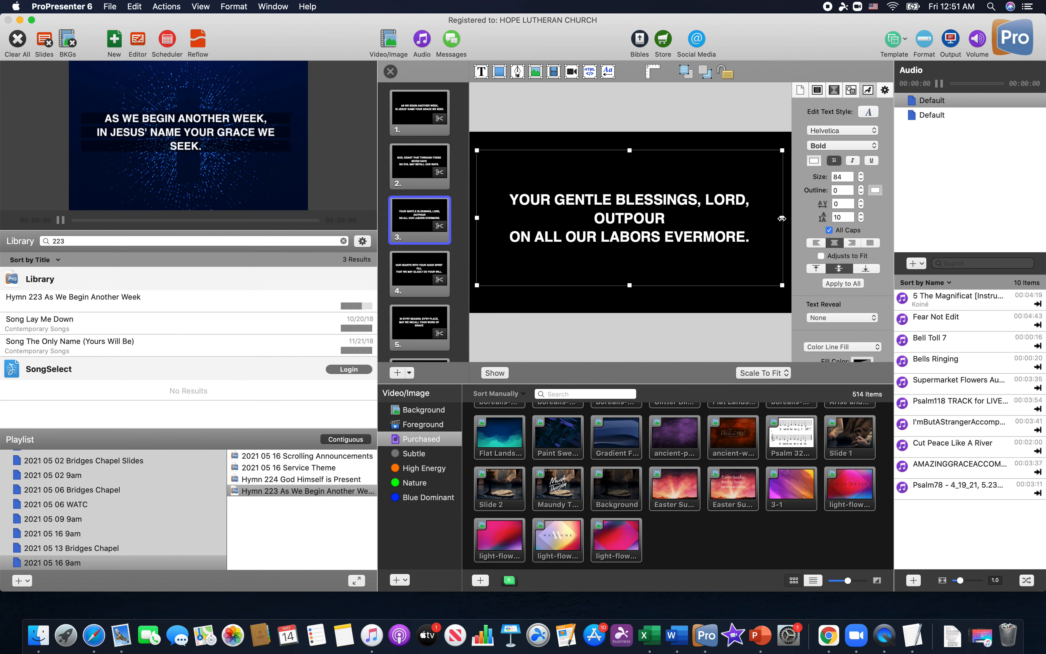
# - Set the character spacing of the lyric line "Your gentle blessings, Lord, outpour" on slide 3 to -2
pyautogui.doubleClick(640, 220)
pyautogui.moveTo(508, 200); pyautogui.dragTo(685, 214)
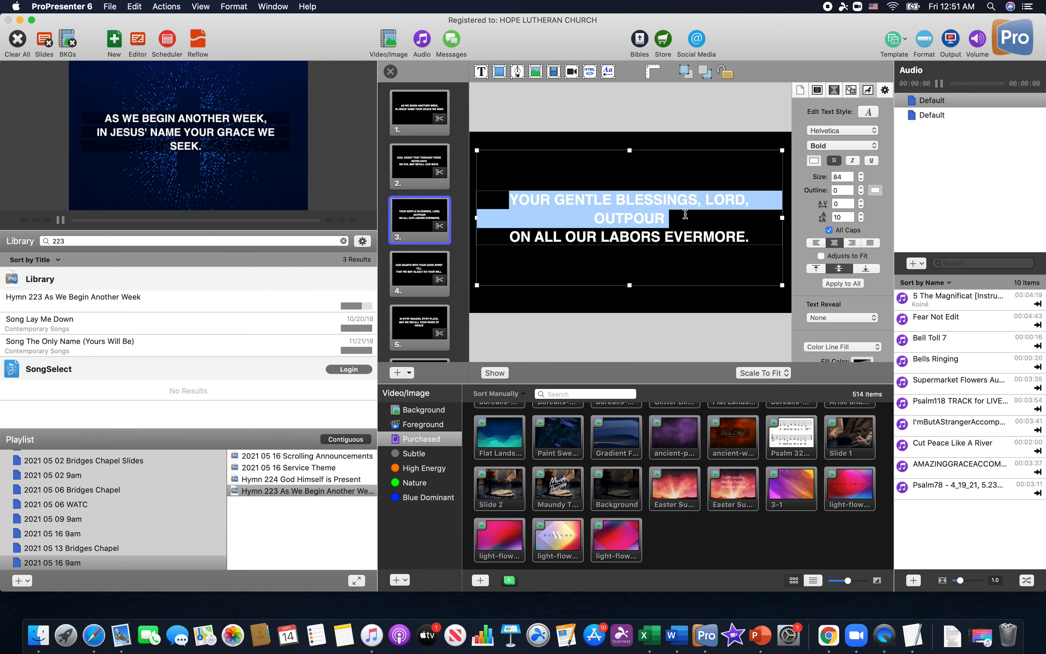
pyautogui.click(860, 207)
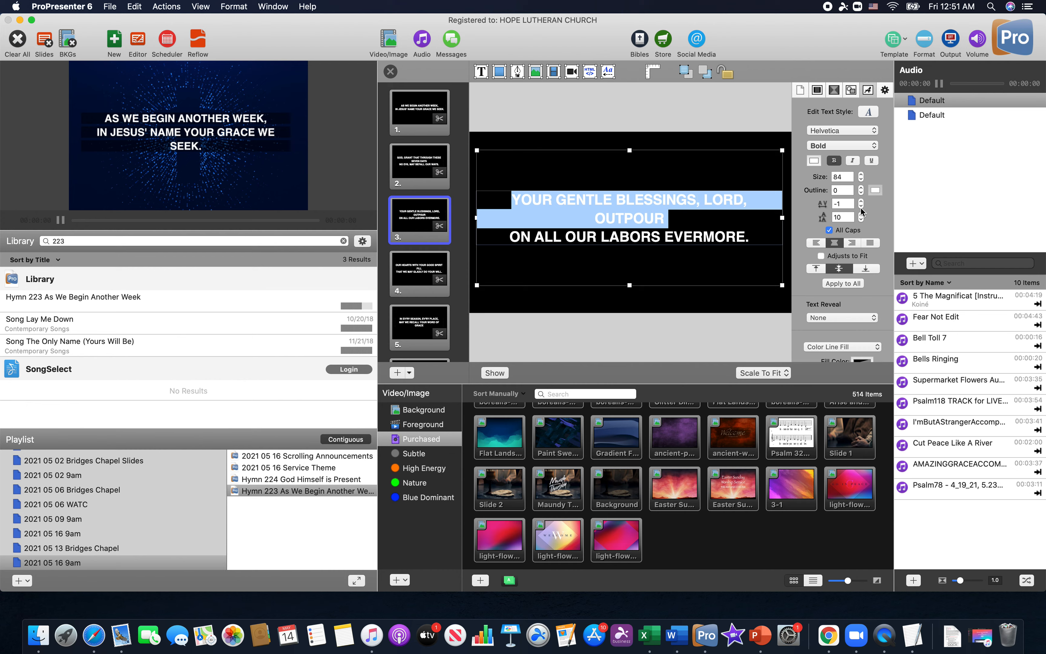
pyautogui.click(860, 207)
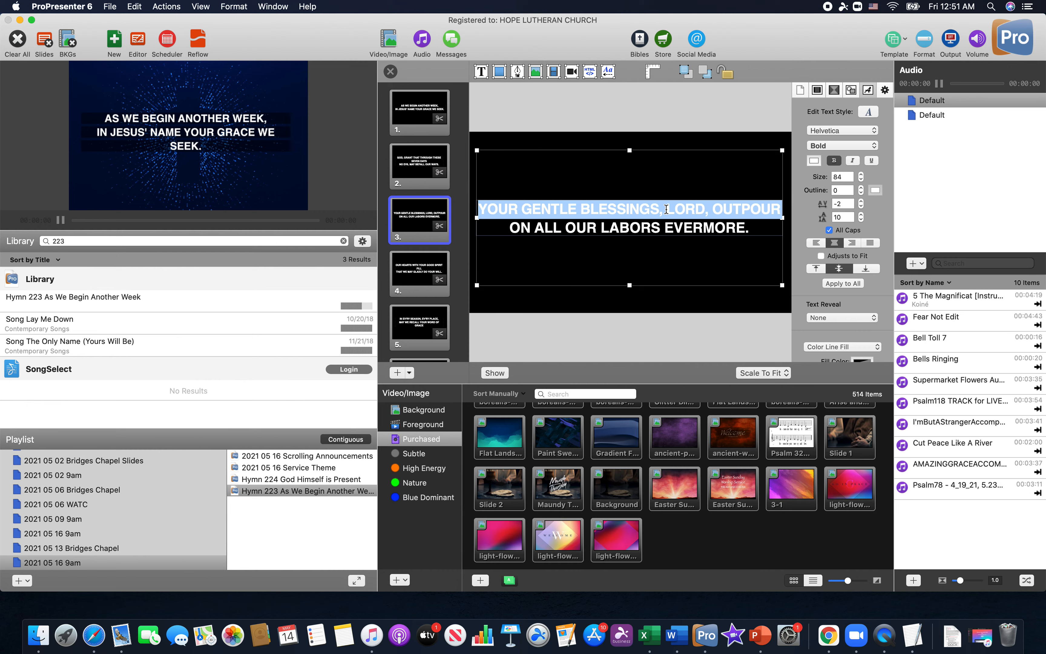
# - Widen the text box of slide 4 on both sides so that it nearly reaches the slide edges
pyautogui.click(441, 273)
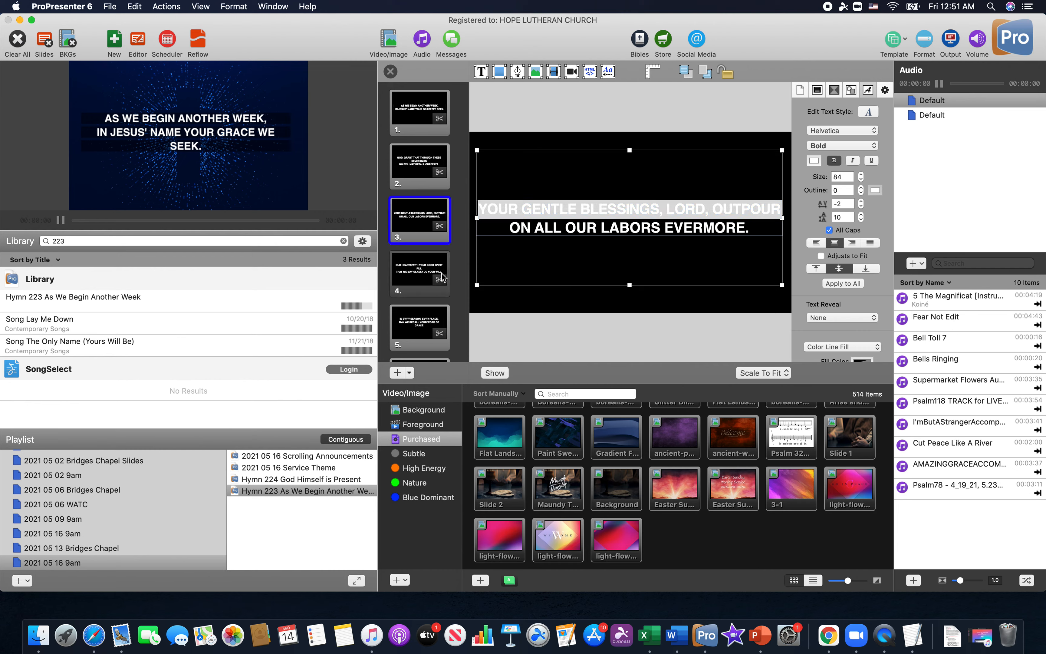
pyautogui.doubleClick(573, 216)
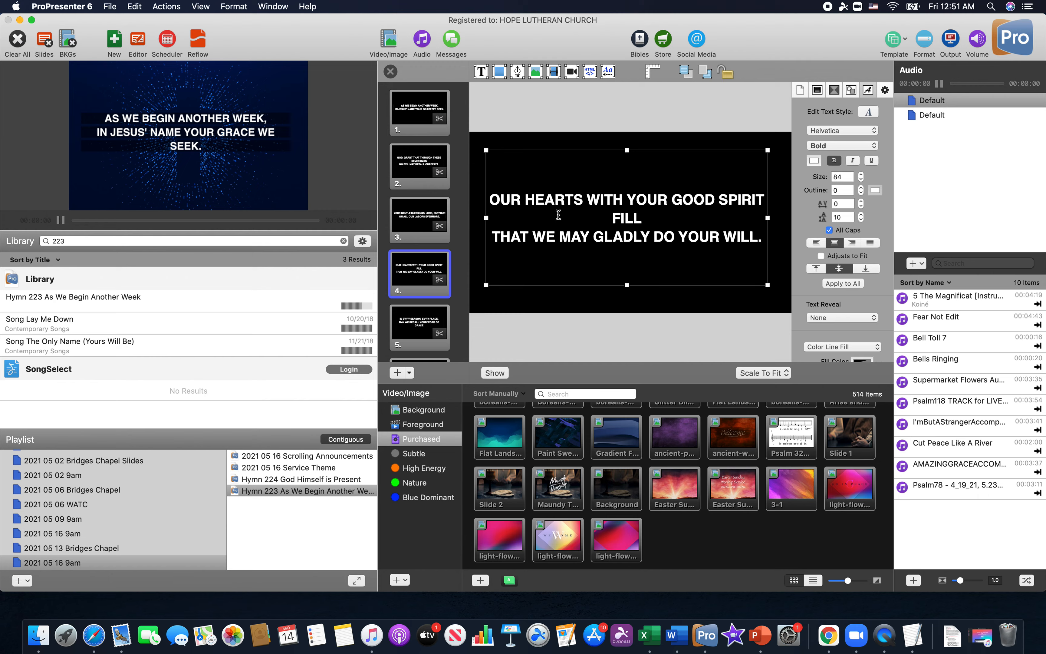
pyautogui.click(478, 226)
pyautogui.click(499, 217)
pyautogui.moveTo(486, 218); pyautogui.dragTo(480, 218)
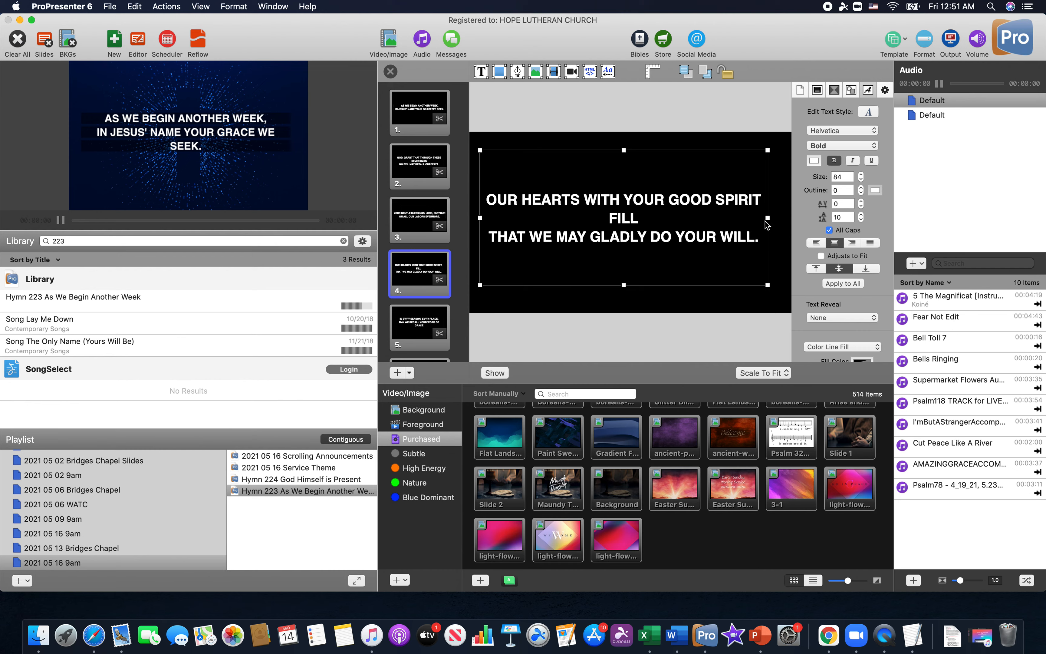
pyautogui.moveTo(767, 218); pyautogui.dragTo(783, 218)
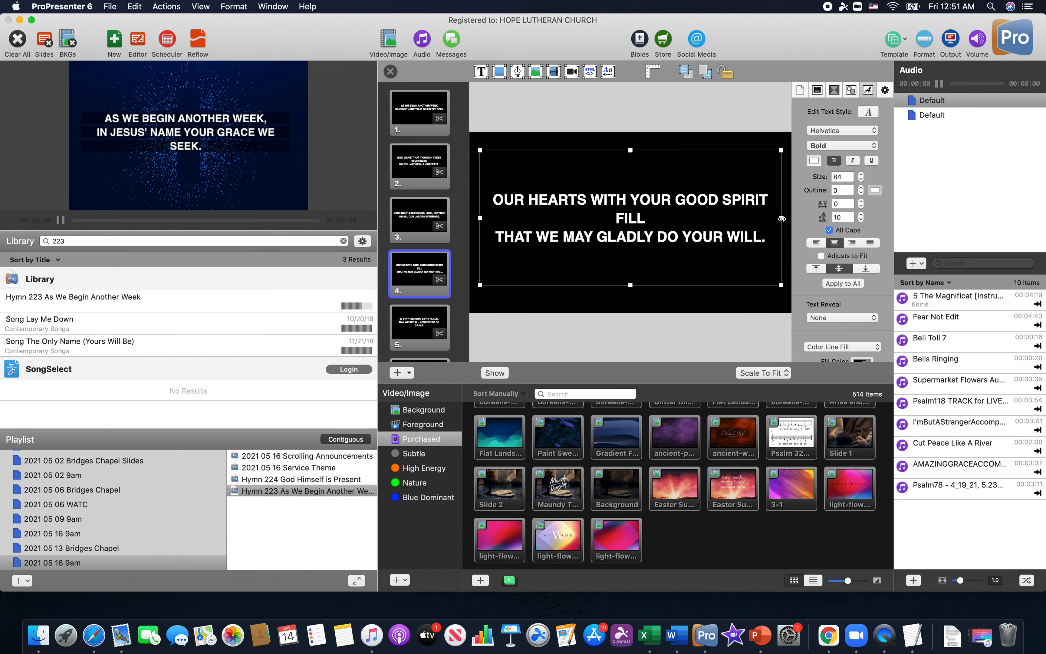
# - Set the character spacing of "Our hearts with your good Spirit fill" on slide 4 to -2
pyautogui.doubleClick(608, 203)
pyautogui.moveTo(492, 201); pyautogui.dragTo(671, 217)
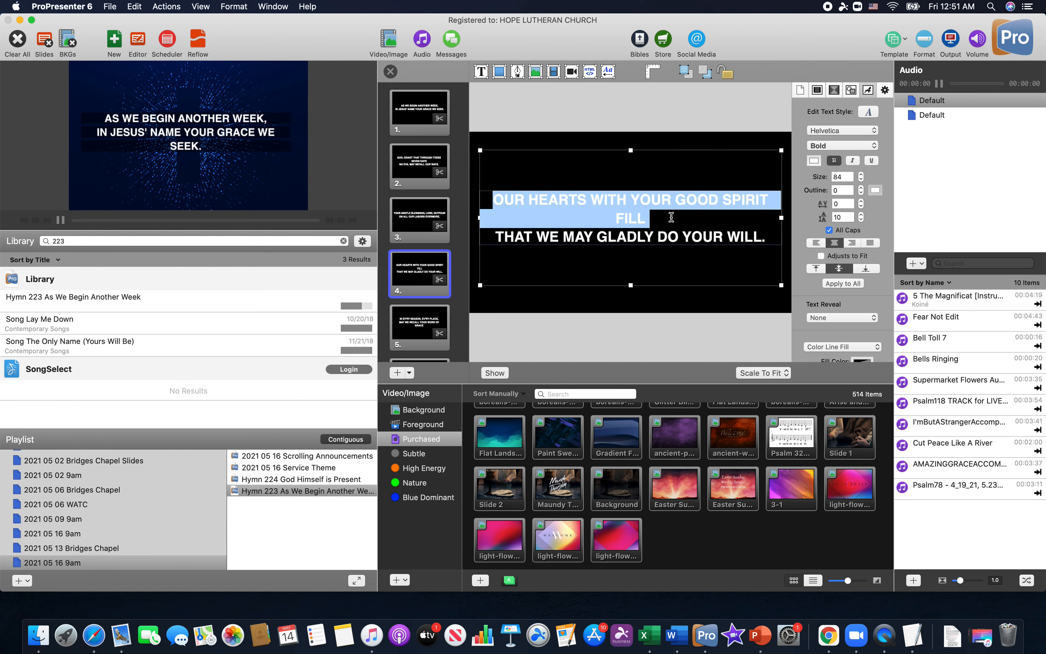
pyautogui.click(860, 206)
pyautogui.click(860, 206)
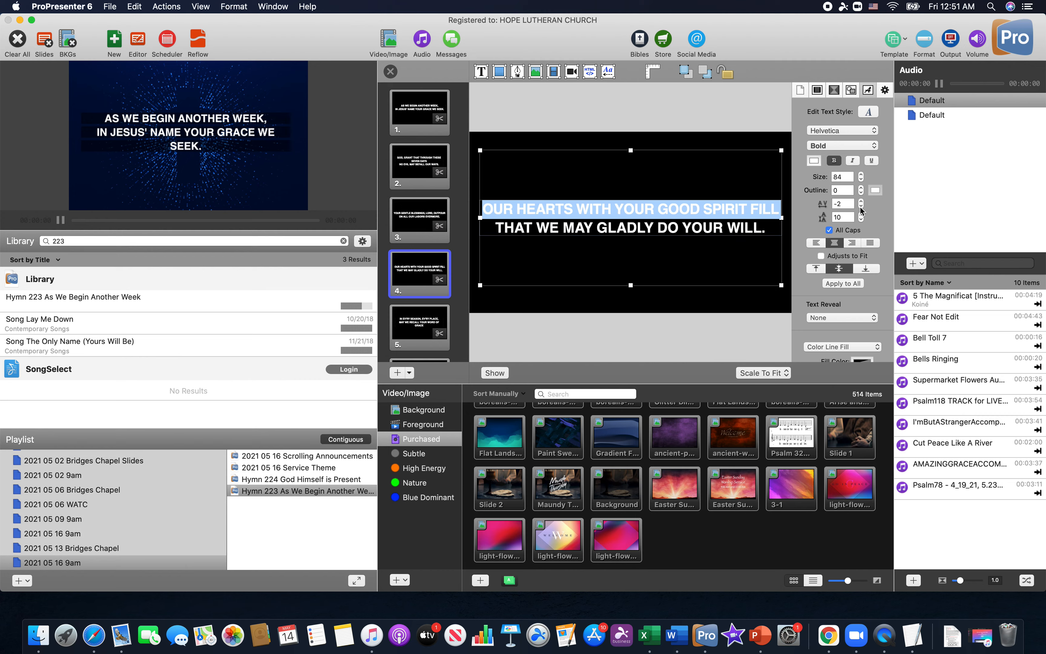
# - On slide 5, set the character spacing of the line "May we recall your Word of grace" to -2
pyautogui.scroll(-3, 421, 258)
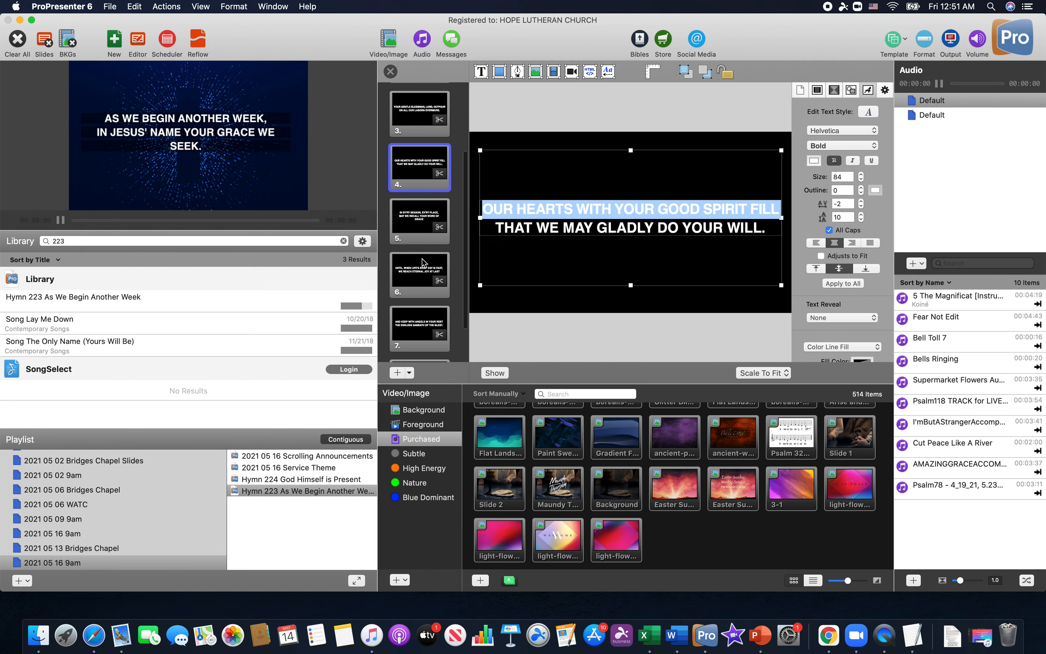
pyautogui.click(421, 221)
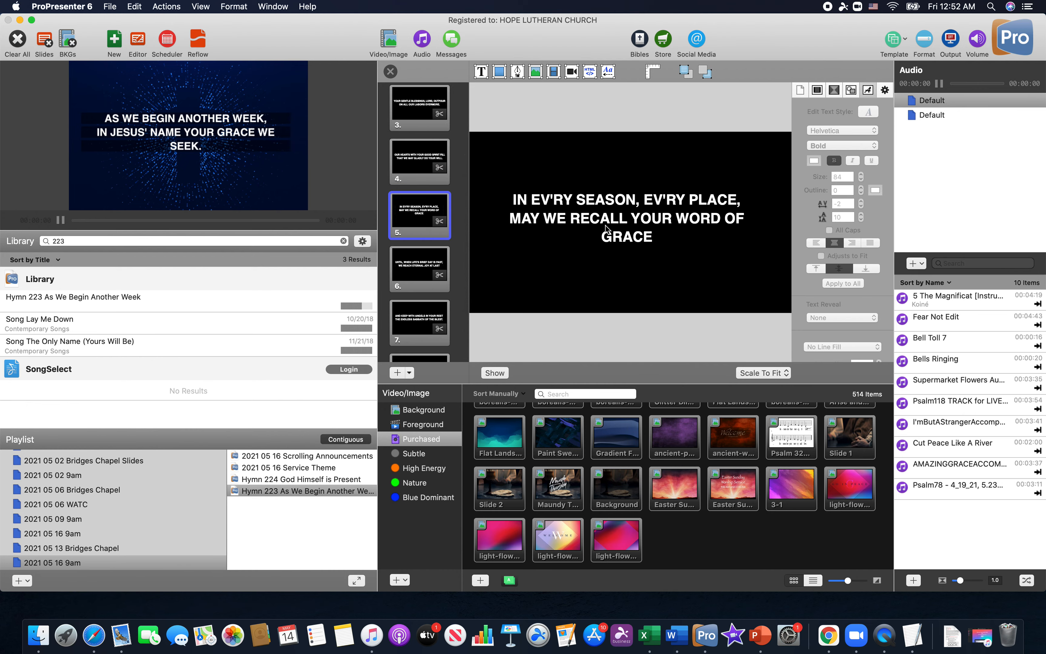
pyautogui.doubleClick(510, 218)
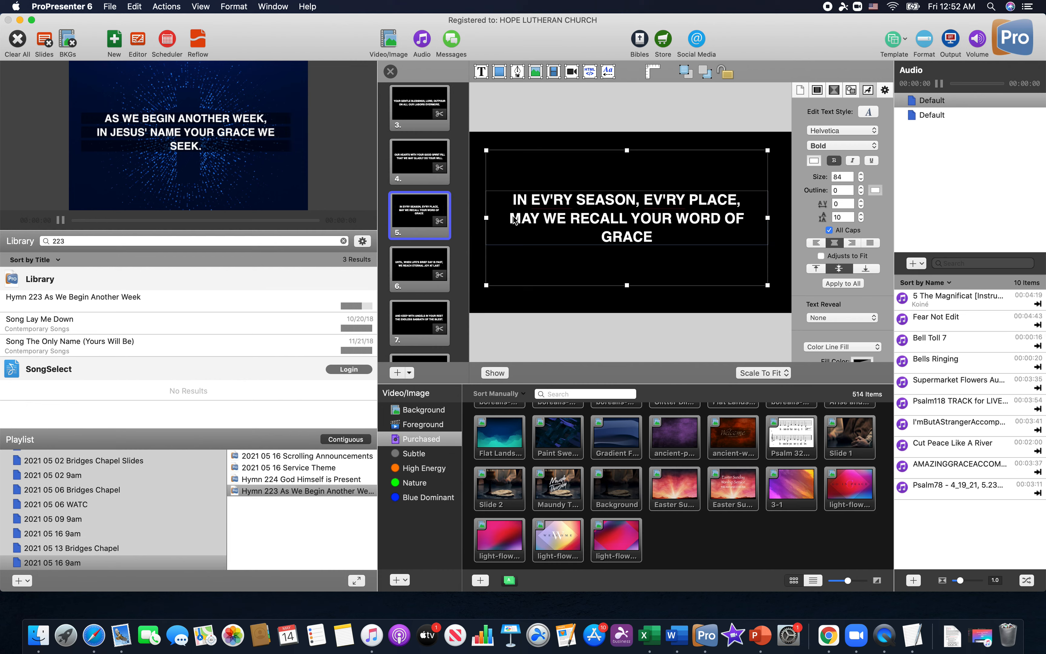
pyautogui.moveTo(510, 218); pyautogui.dragTo(678, 239)
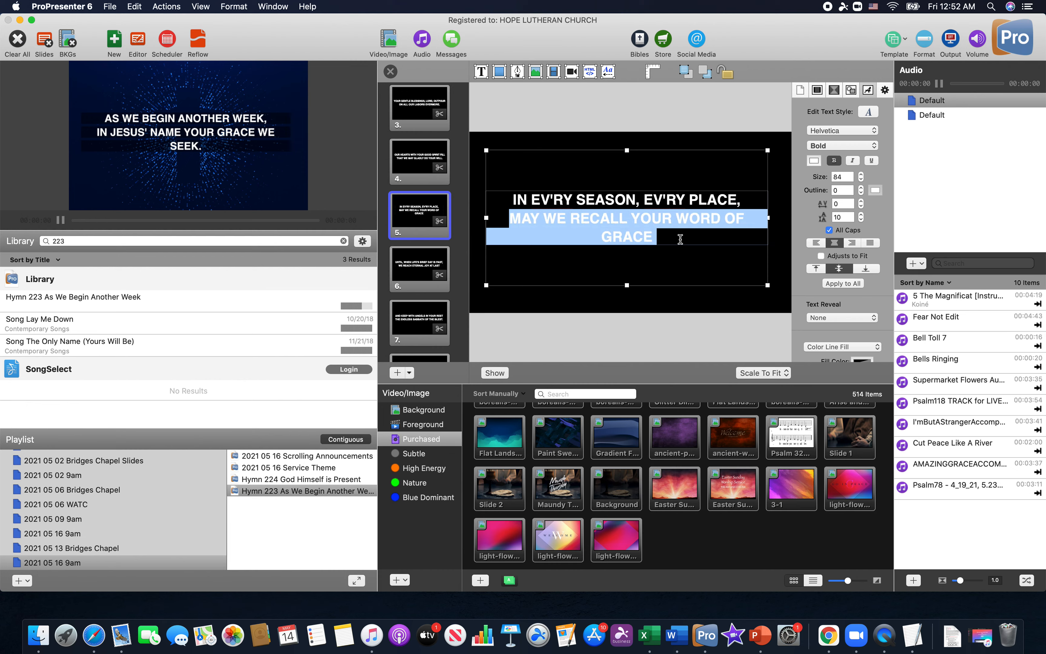
pyautogui.click(861, 206)
pyautogui.click(862, 206)
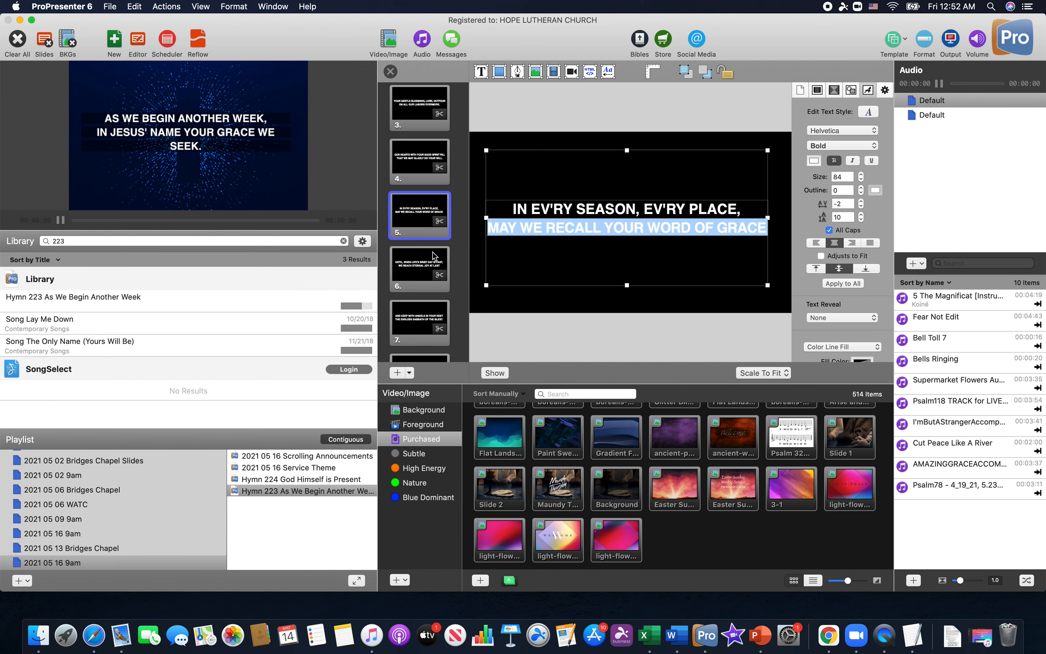
# - Widen the text box of the last slide, slide 8, on both sides toward the slide edges
pyautogui.scroll(-2, 428, 261)
pyautogui.click(428, 327)
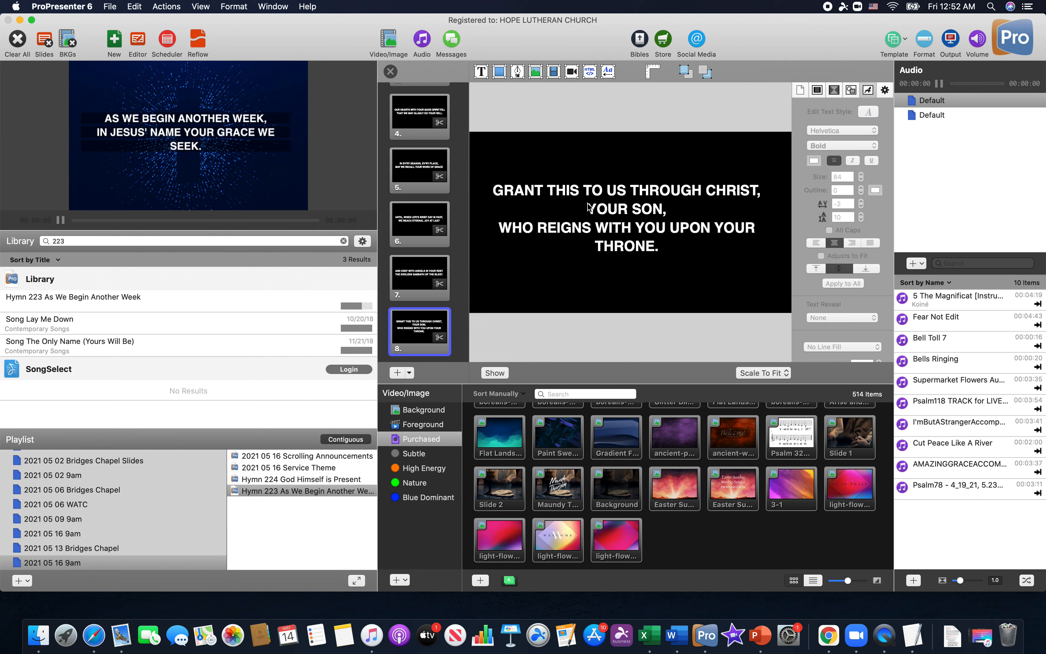
pyautogui.click(631, 228)
pyautogui.doubleClick(613, 227)
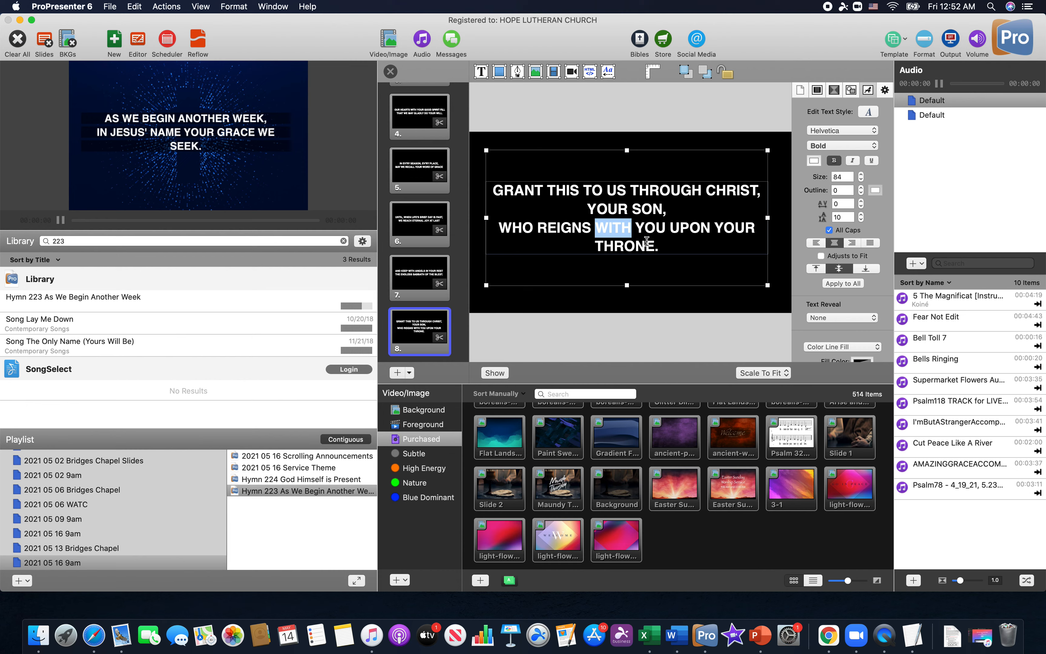
pyautogui.click(481, 230)
pyautogui.click(495, 223)
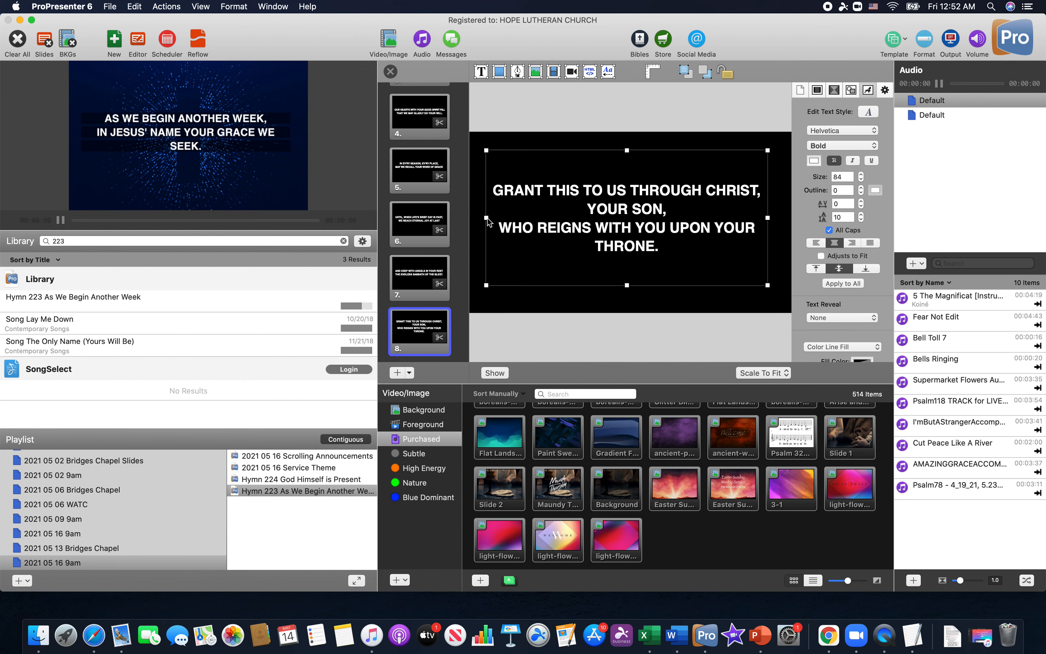
pyautogui.moveTo(487, 219); pyautogui.dragTo(475, 217)
pyautogui.moveTo(768, 218); pyautogui.dragTo(785, 220)
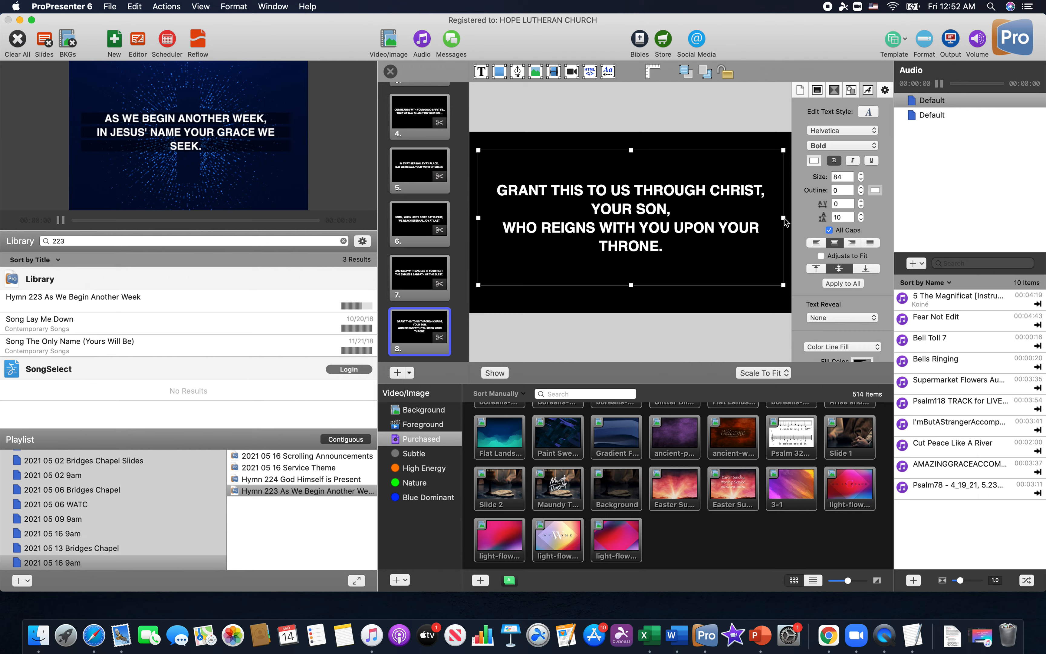
# - Try a character spacing of -2 on "Who reigns with you upon your throne." on slide 8, and return it to 0
pyautogui.doubleClick(596, 238)
pyautogui.moveTo(501, 227); pyautogui.dragTo(697, 242)
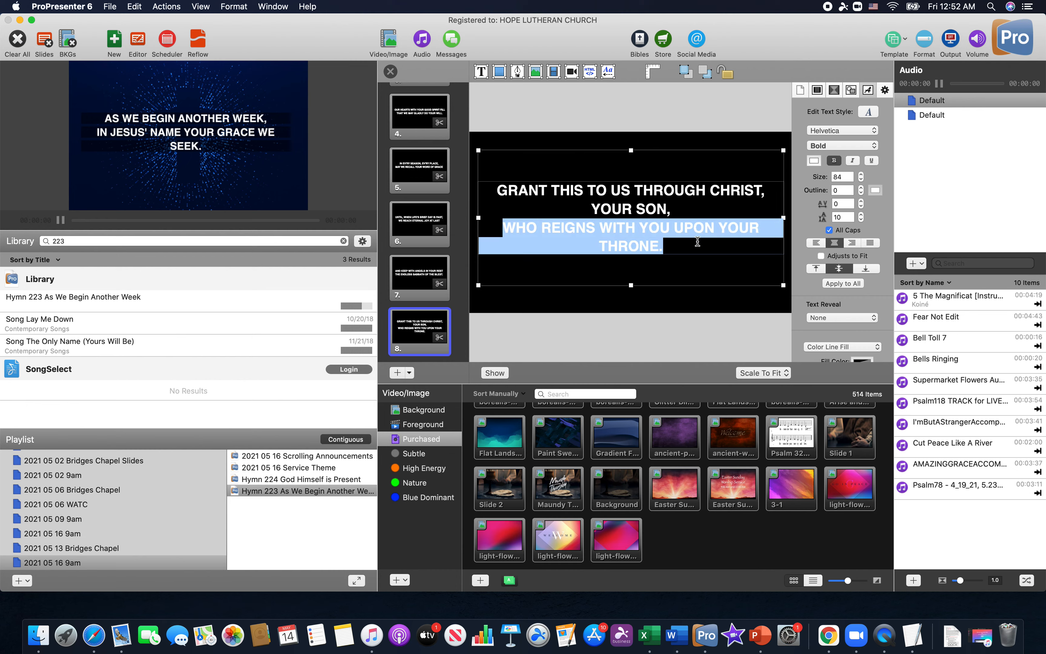
pyautogui.click(860, 206)
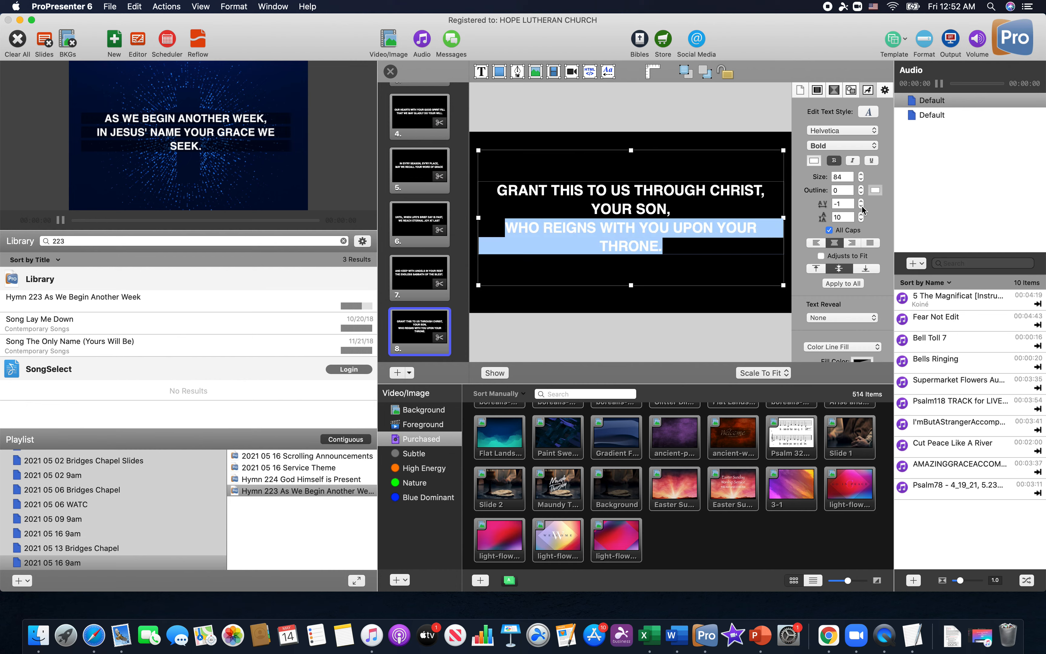
pyautogui.click(860, 207)
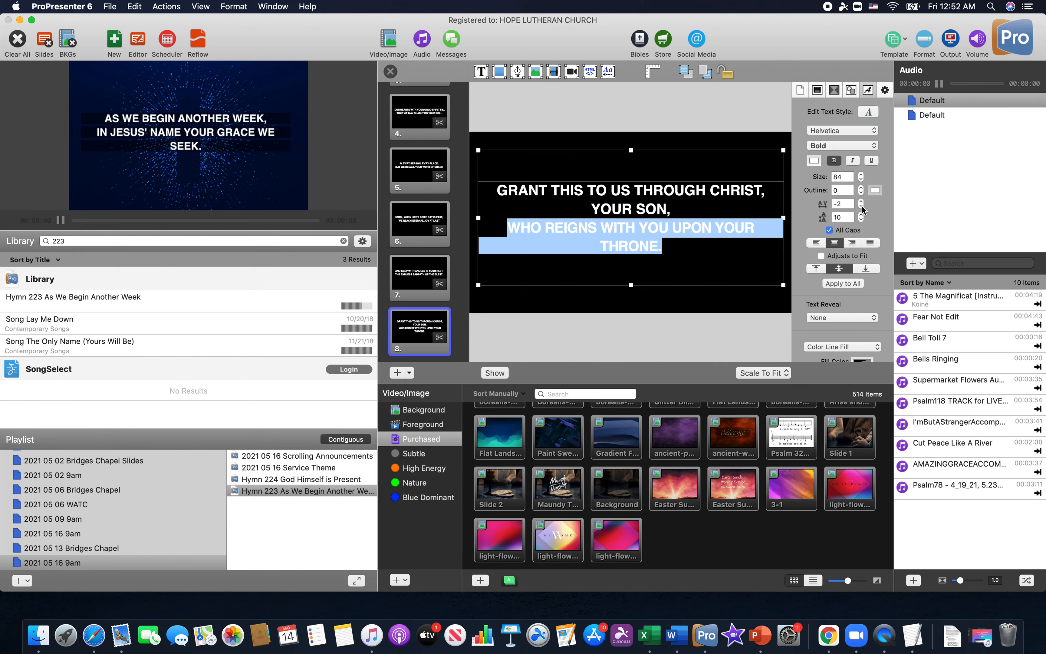
pyautogui.click(860, 202)
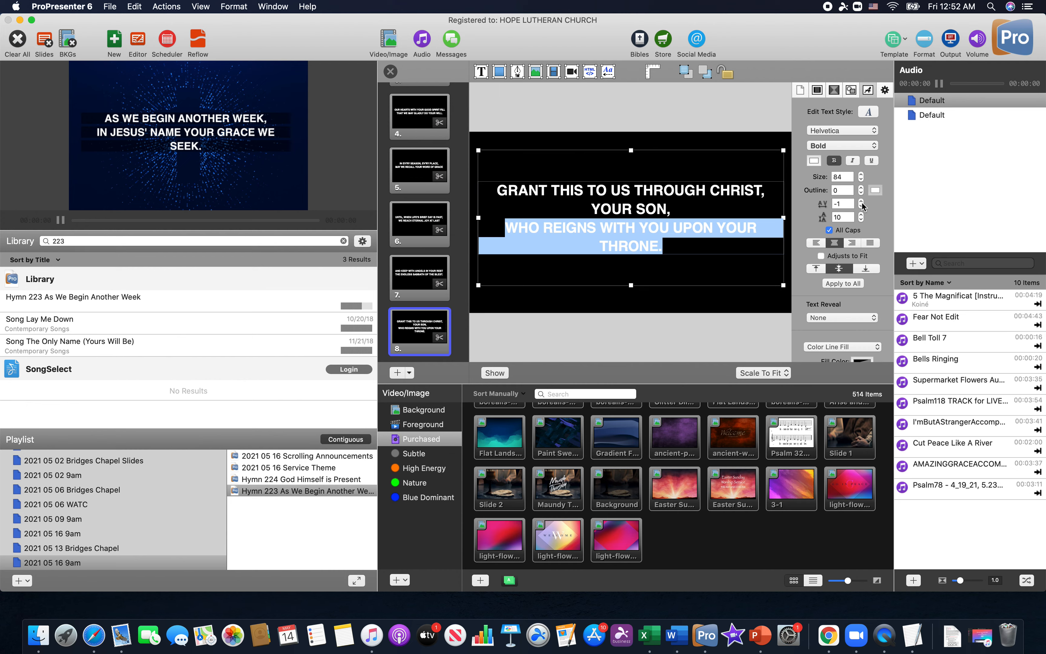
pyautogui.click(860, 203)
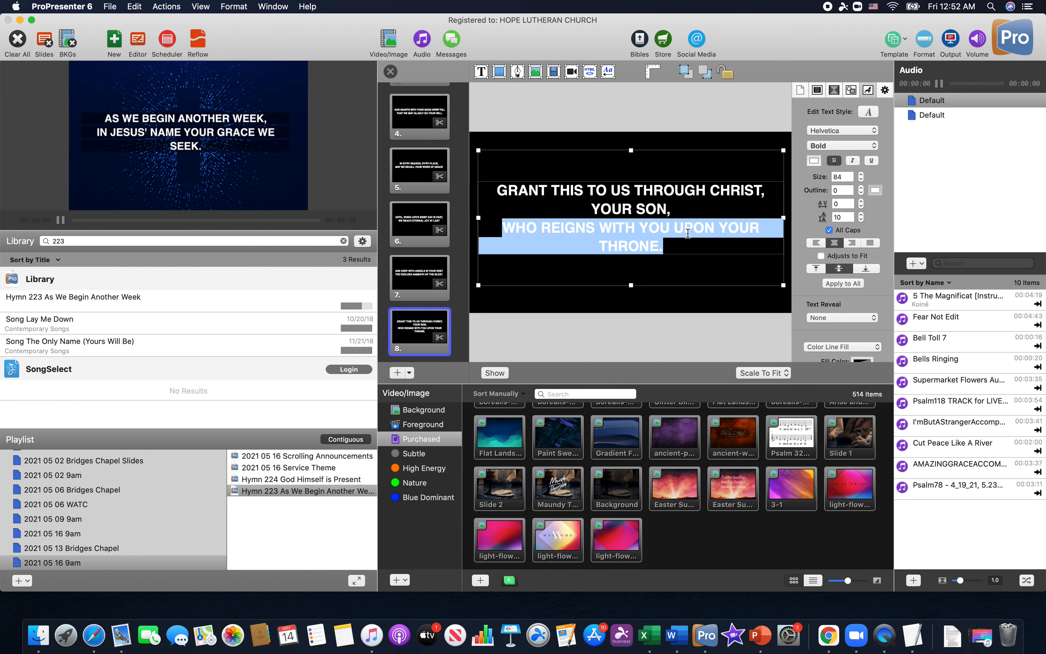
# - Break slide 8's last lyric line before "upon your throne." and close the slide editor
pyautogui.click(704, 234)
pyautogui.click(676, 229)
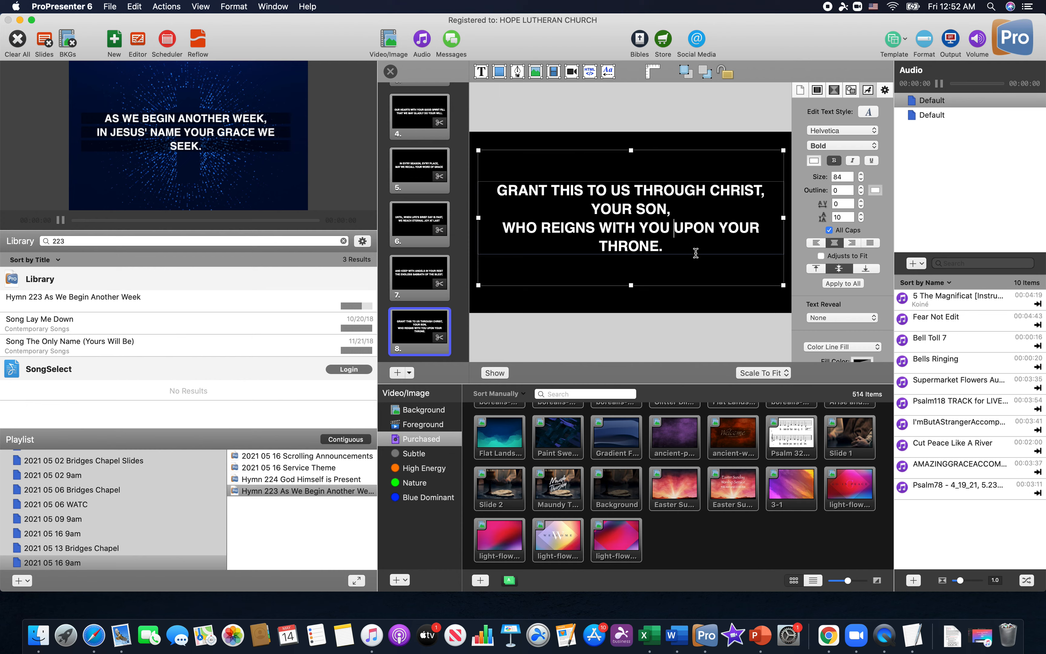
pyautogui.press('Return')
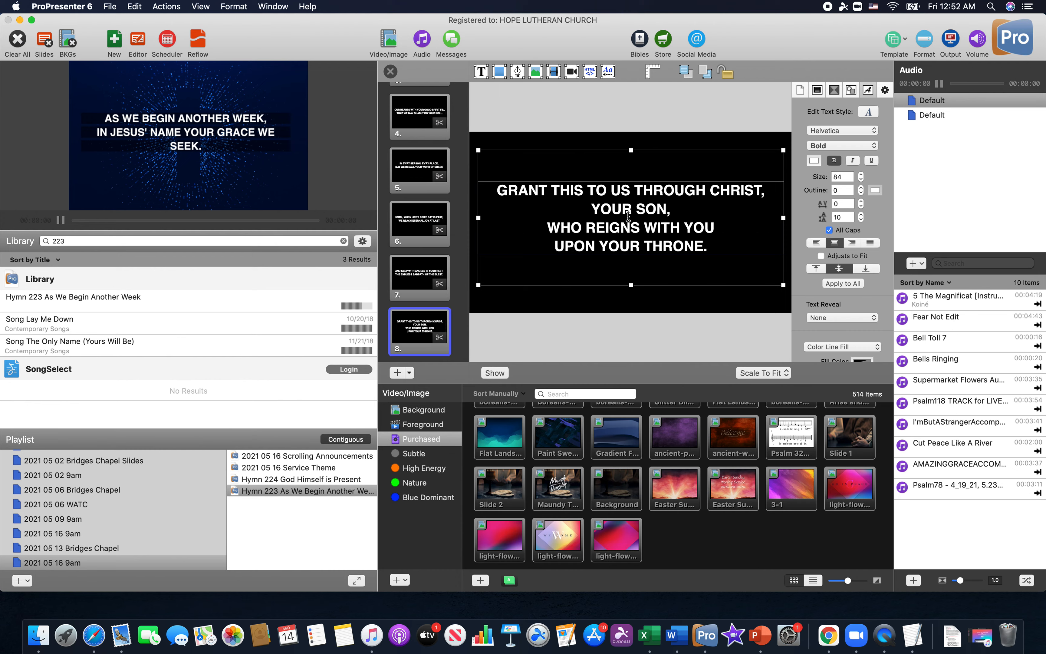
pyautogui.click(634, 116)
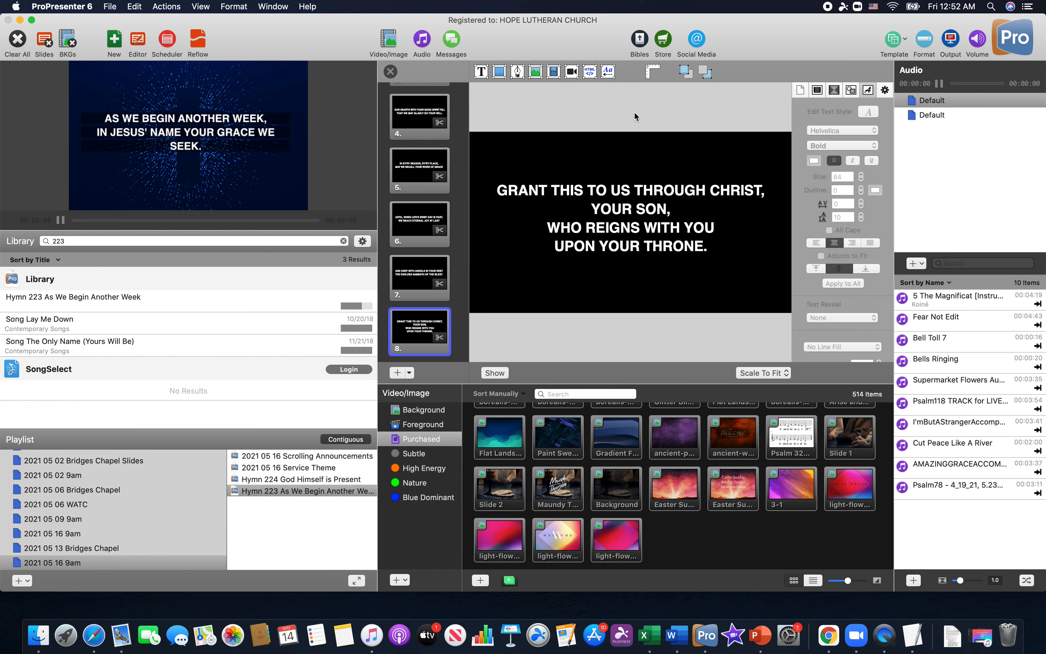
pyautogui.click(390, 72)
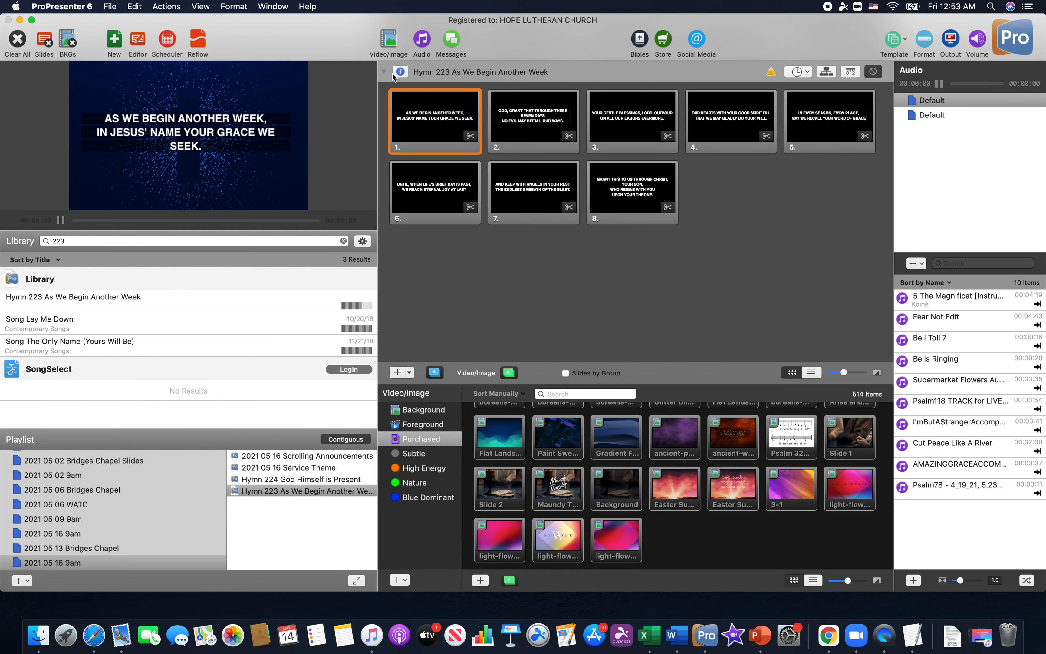
# - In the Reflow Editor, insert a slide break on slide 8 before "Who reigns with you", and return to the slide overview
pyautogui.click(637, 201)
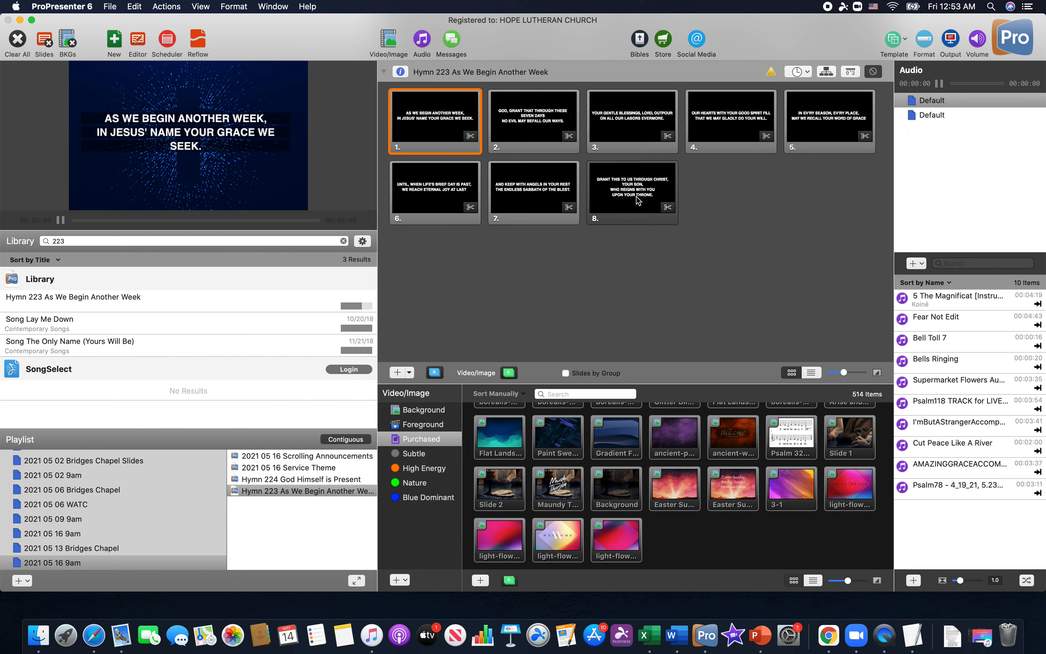
pyautogui.click(197, 43)
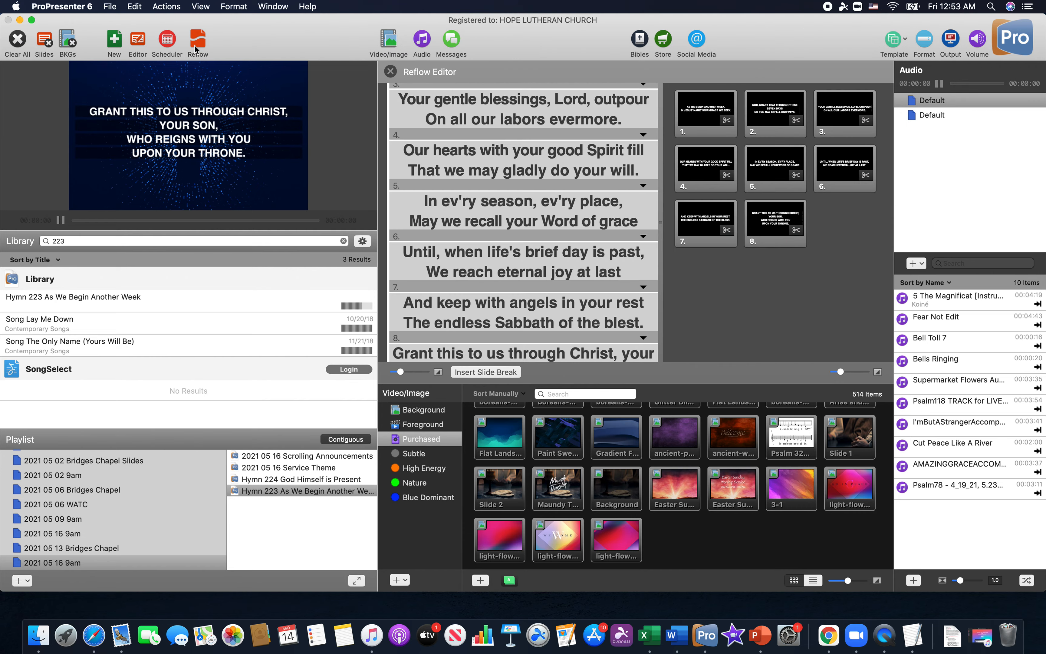
pyautogui.scroll(-3, 497, 328)
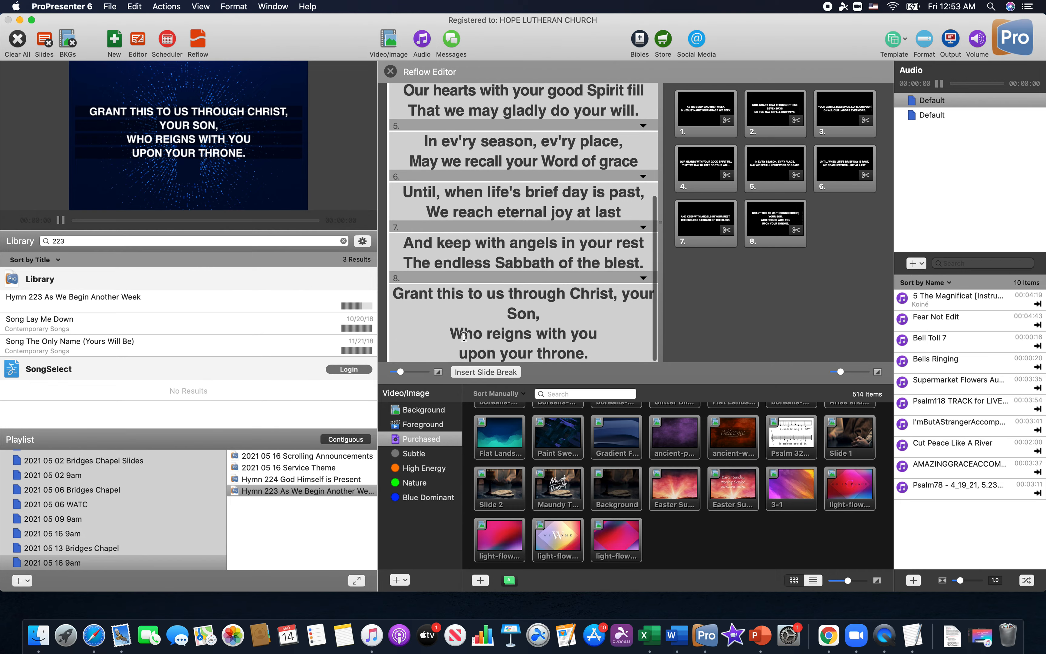
pyautogui.click(452, 333)
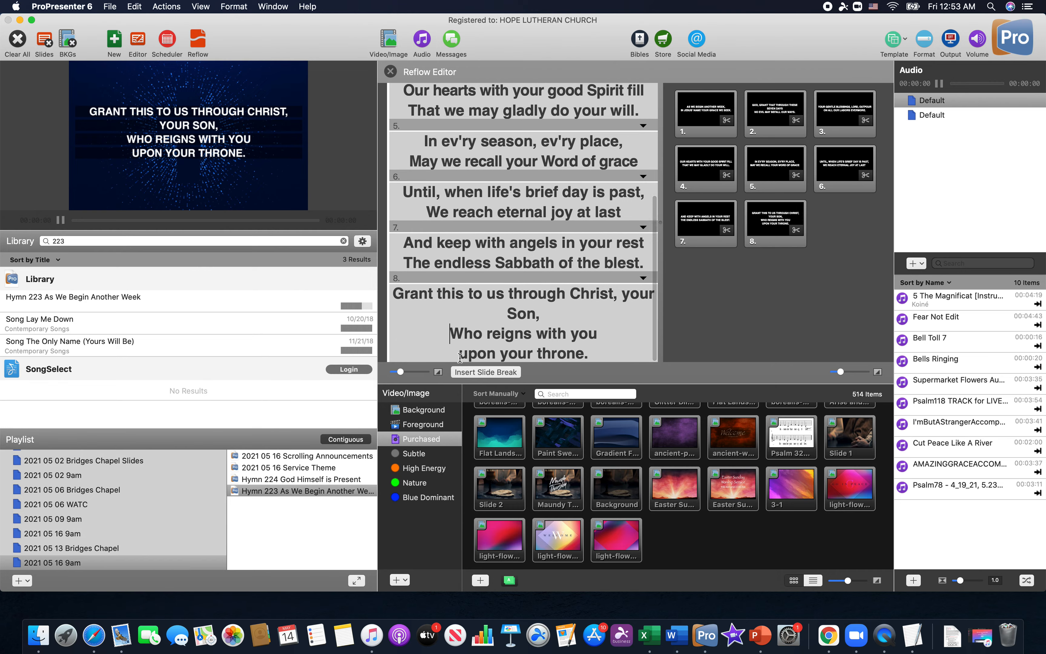
pyautogui.click(465, 372)
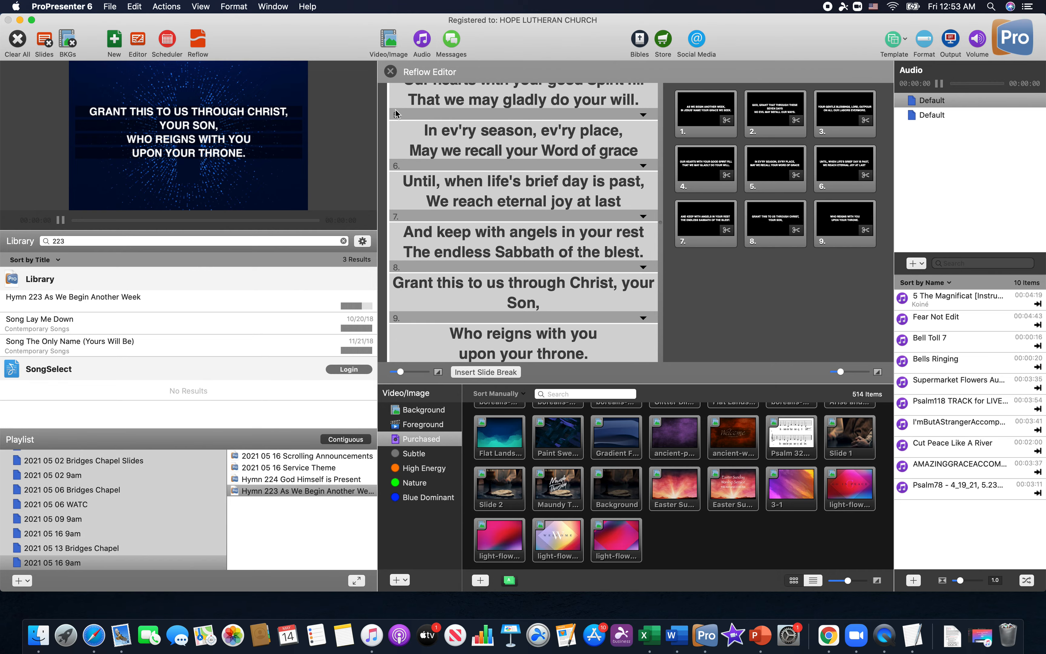
pyautogui.click(390, 71)
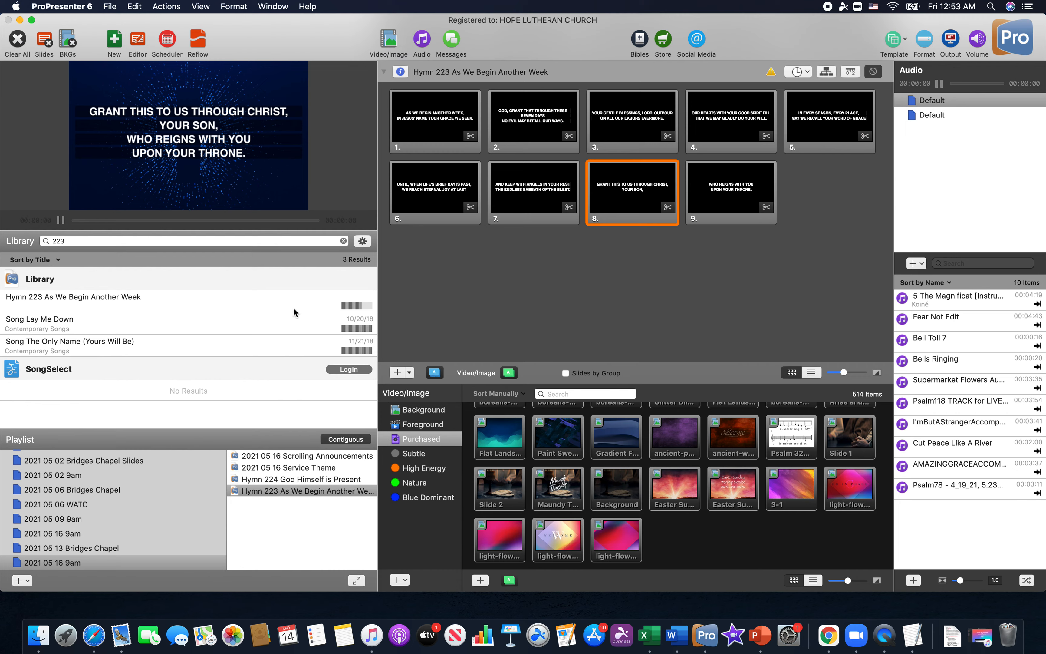
# - Copy the opening title slide from Hymn 224 God Himself is Present in the playlist
pyautogui.click(282, 480)
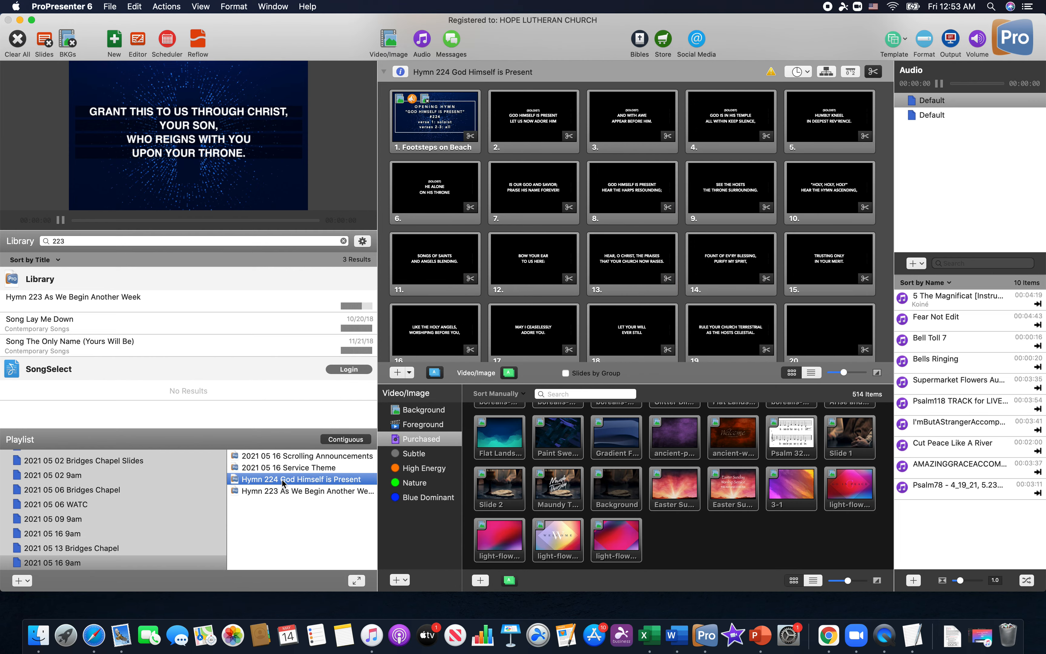
pyautogui.click(433, 123)
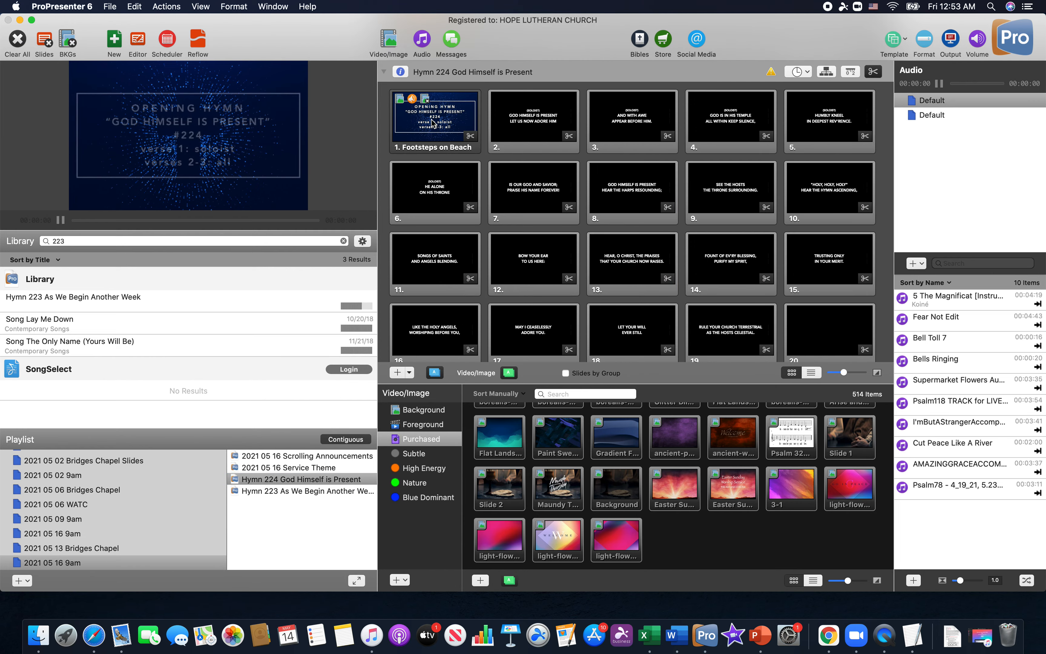
pyautogui.rightClick(433, 123)
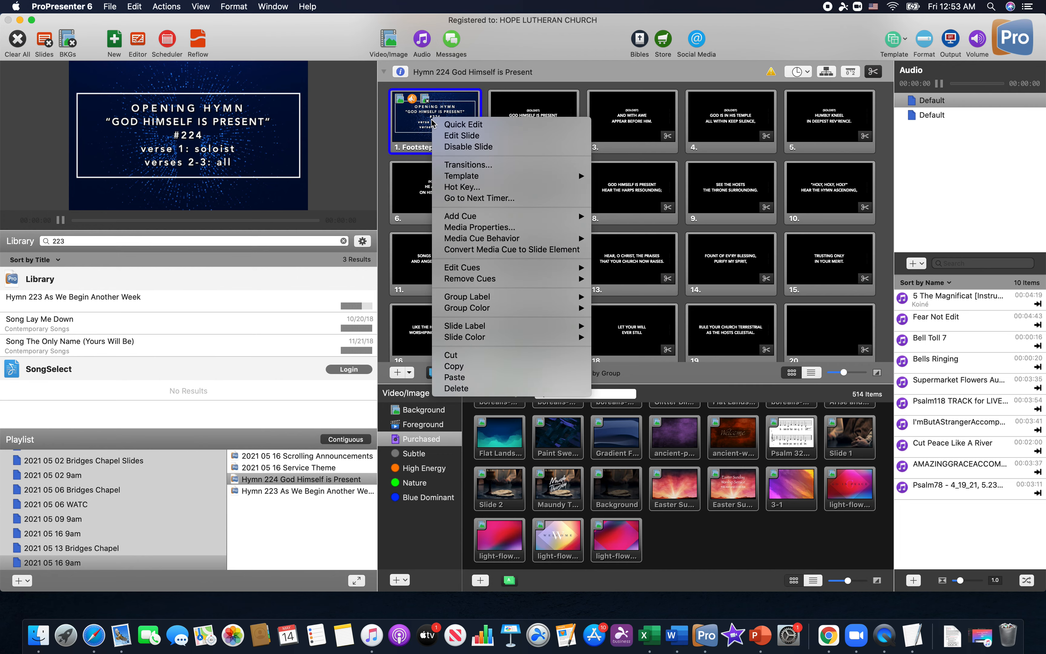
pyautogui.click(457, 365)
# - Paste the copied title slide into Hymn 223 As We Begin Another Week and move it to the first position
pyautogui.click(350, 481)
pyautogui.click(349, 491)
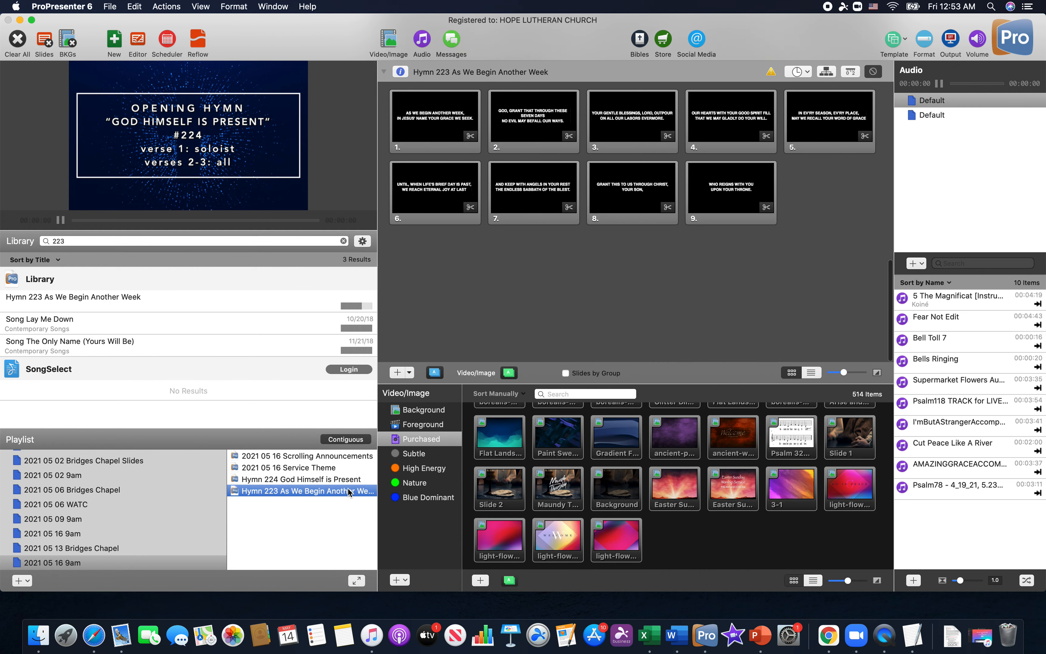
pyautogui.click(408, 123)
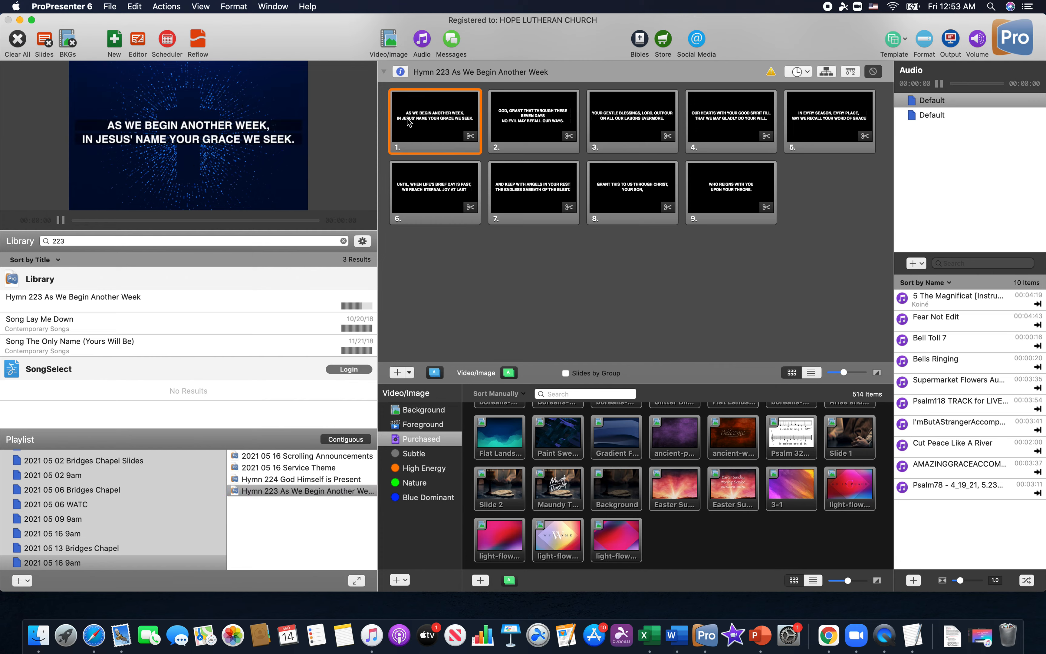
pyautogui.rightClick(408, 124)
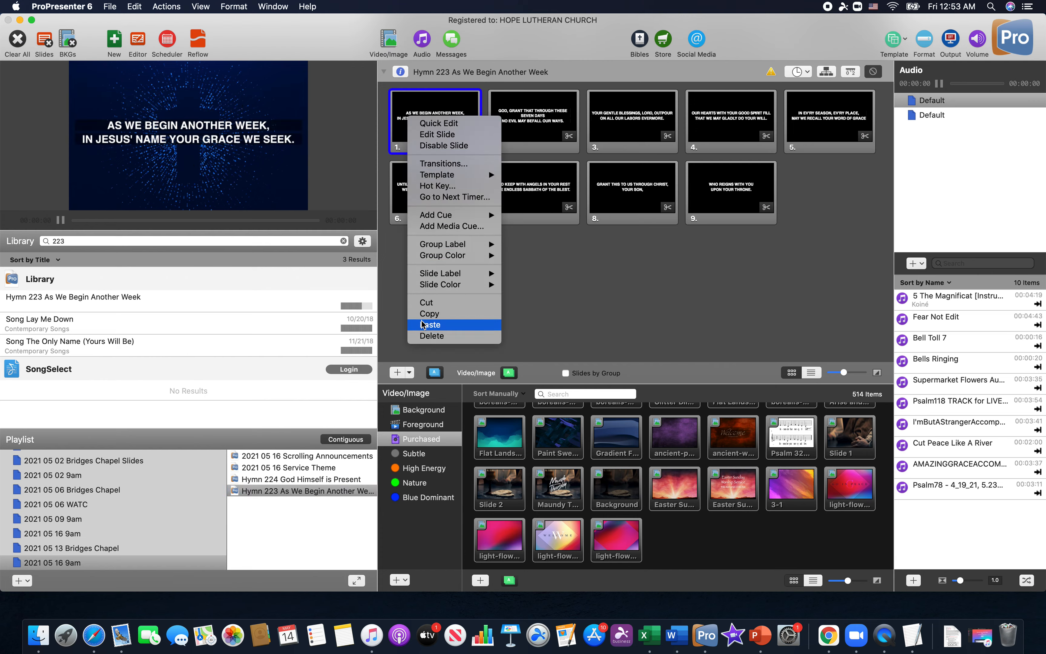
pyautogui.click(429, 324)
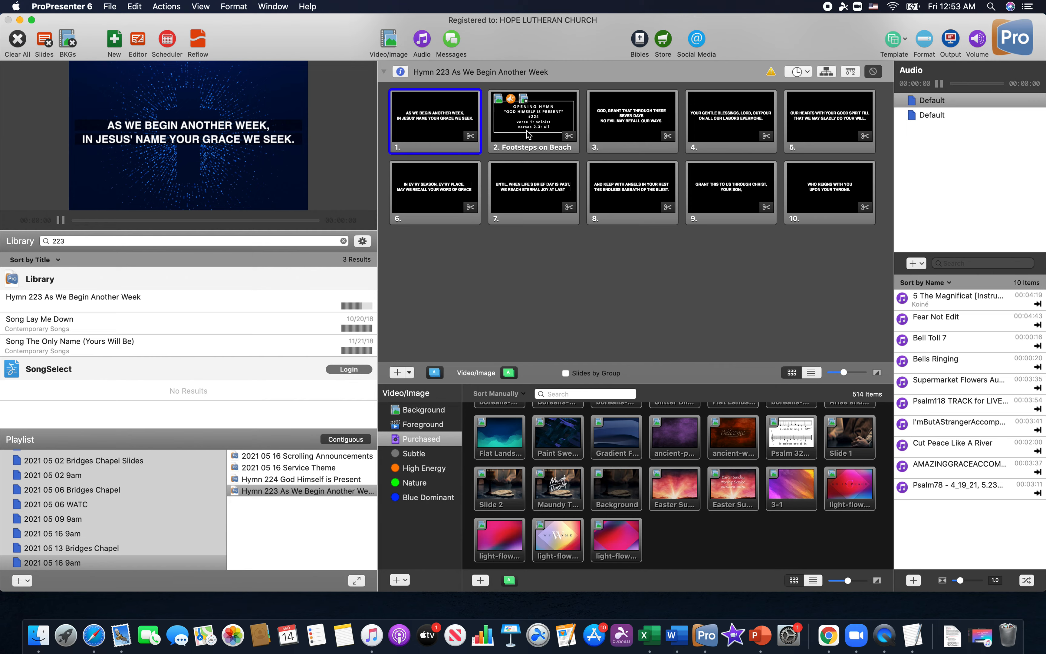
pyautogui.click(529, 118)
pyautogui.moveTo(529, 118); pyautogui.dragTo(409, 123)
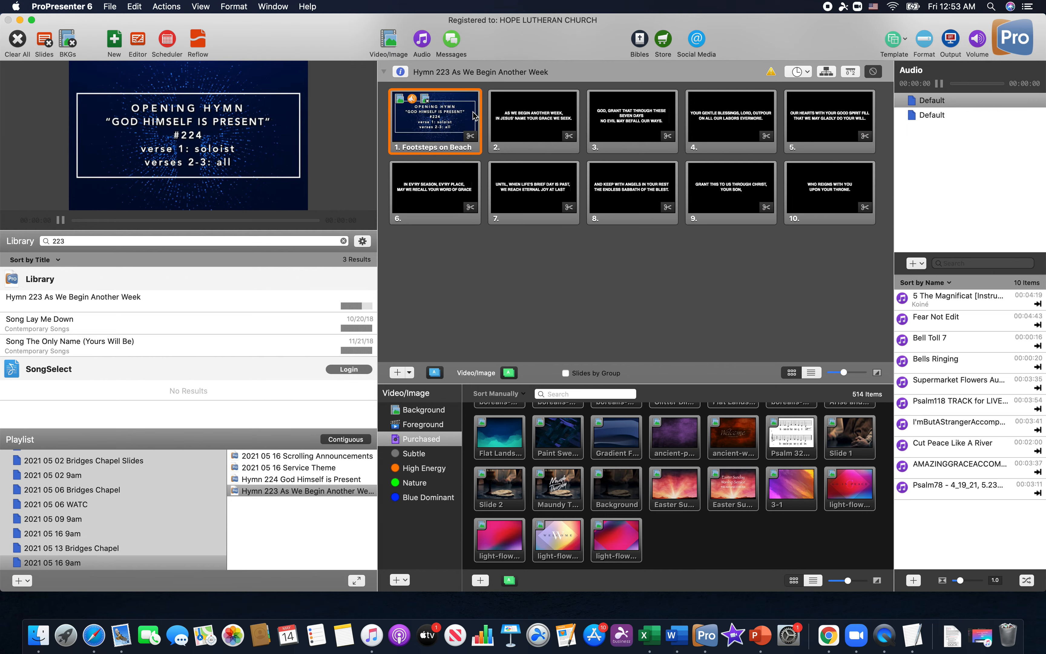
# - Open the title slide for editing and replace the hymn title inside the quotation marks with "AS WE BEGIN ANOTHER WEEK"
pyautogui.click(429, 118)
pyautogui.click(137, 41)
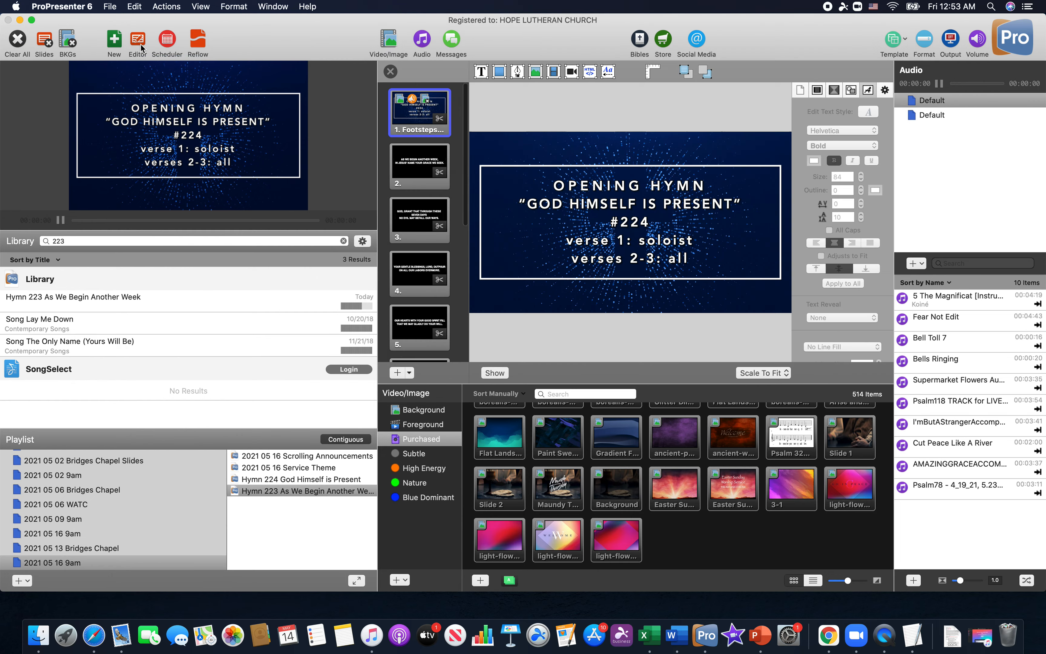
pyautogui.click(555, 204)
pyautogui.doubleClick(549, 203)
pyautogui.click(529, 203)
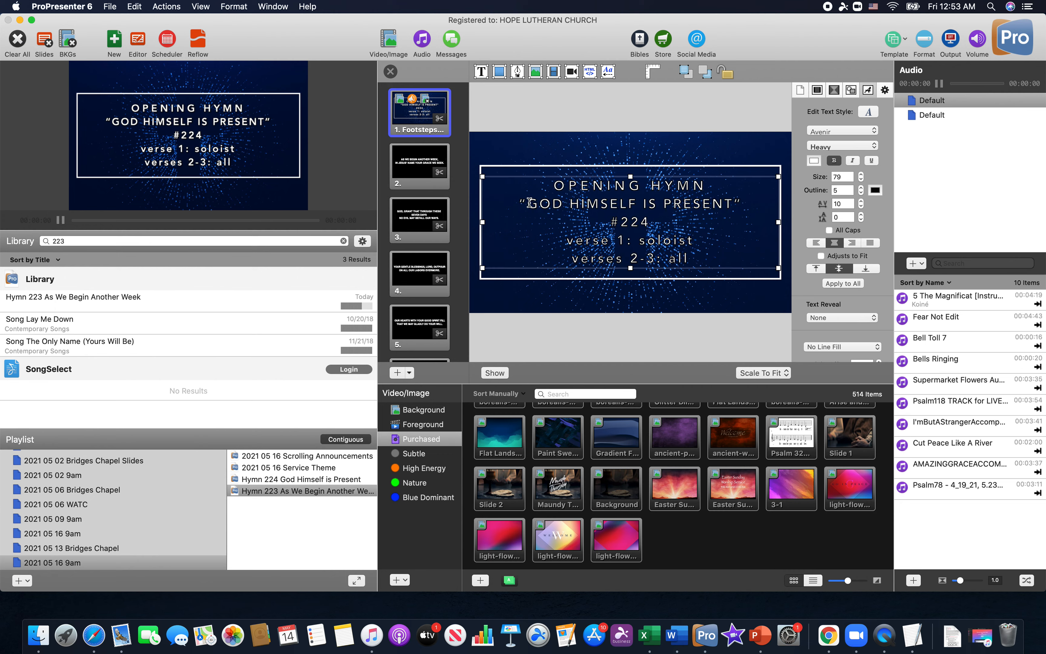
pyautogui.moveTo(529, 203); pyautogui.dragTo(730, 208)
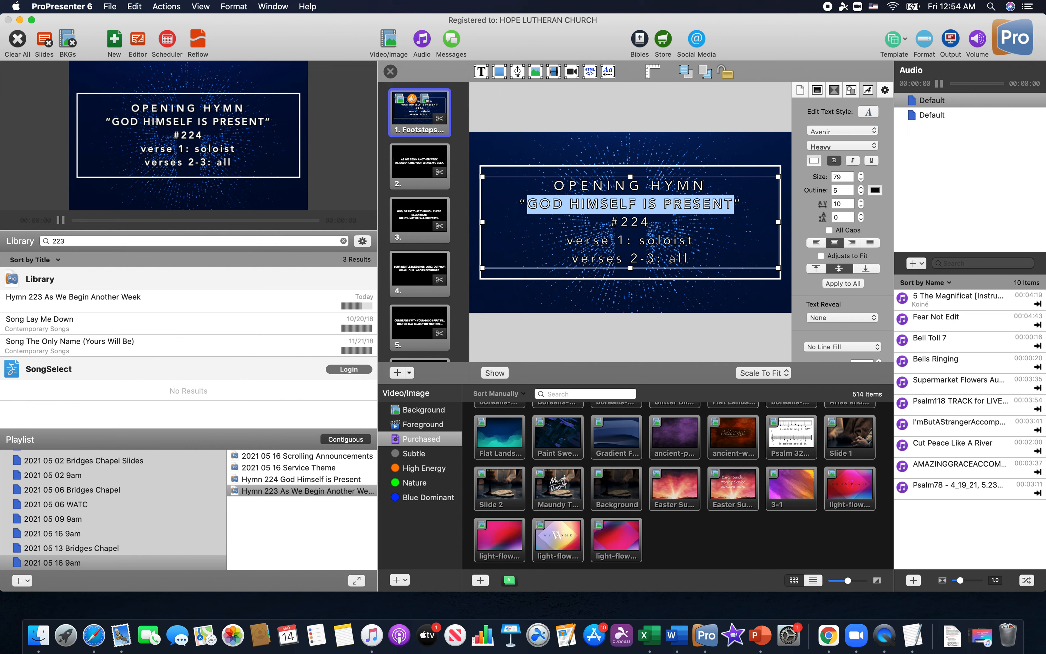
pyautogui.write('AS WE BE')
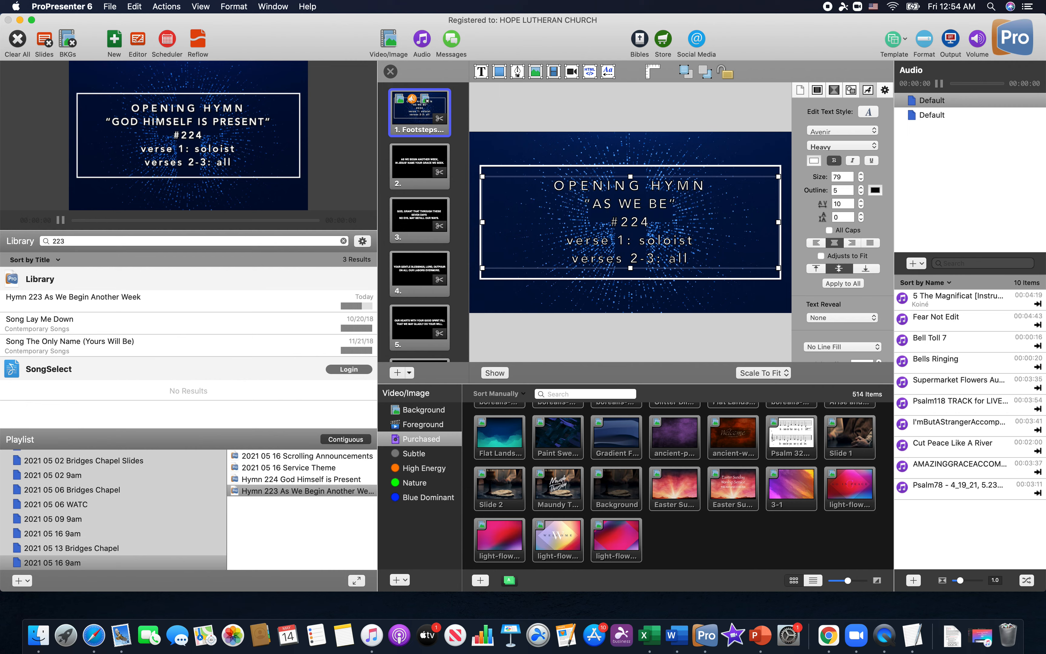
pyautogui.write('GIN ANOT')
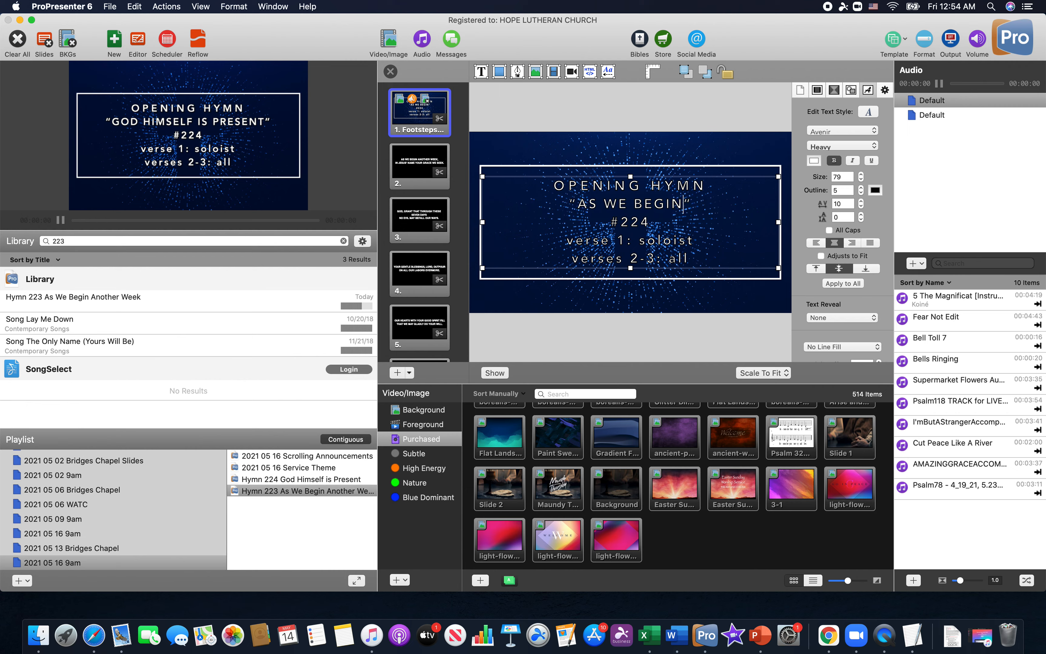
pyautogui.write('HER ')
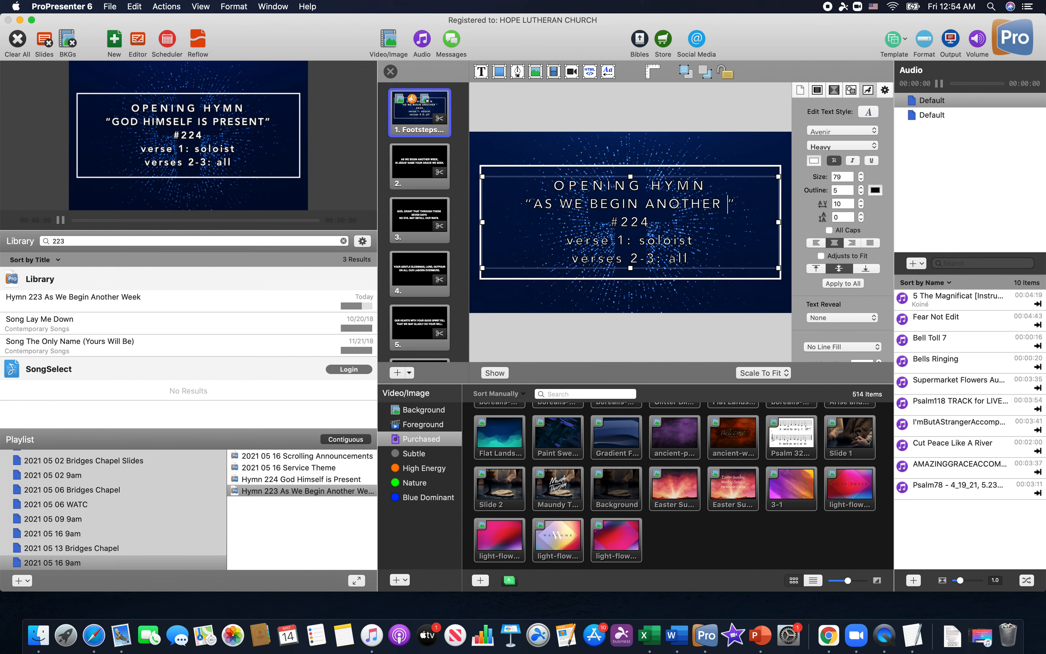
pyautogui.write('WEEK')
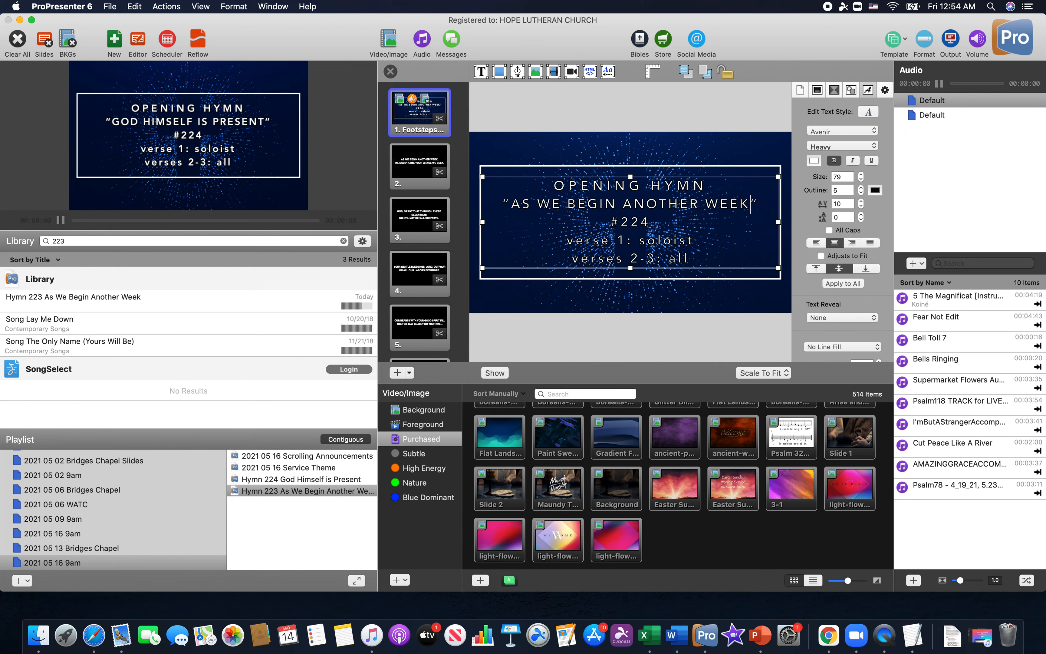
# - Change the hymn number on the title slide to #223 and delete the two verse lines below it
pyautogui.moveTo(639, 225); pyautogui.dragTo(648, 226)
pyautogui.write('3')
pyautogui.moveTo(564, 240); pyautogui.dragTo(696, 255)
pyautogui.press('BackSpace')
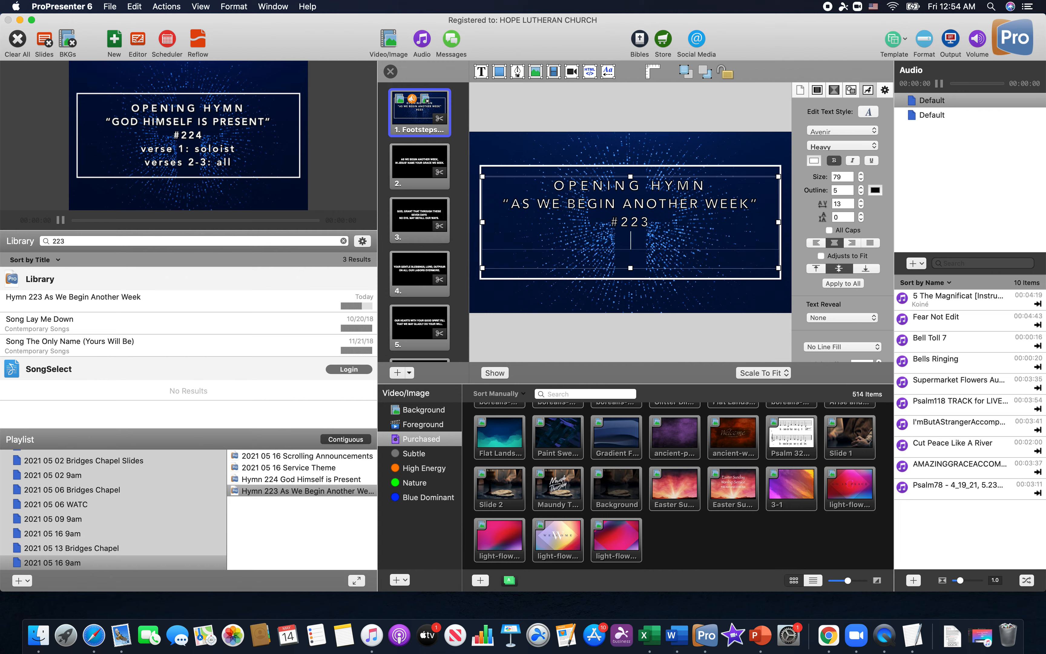
pyautogui.press('BackSpace')
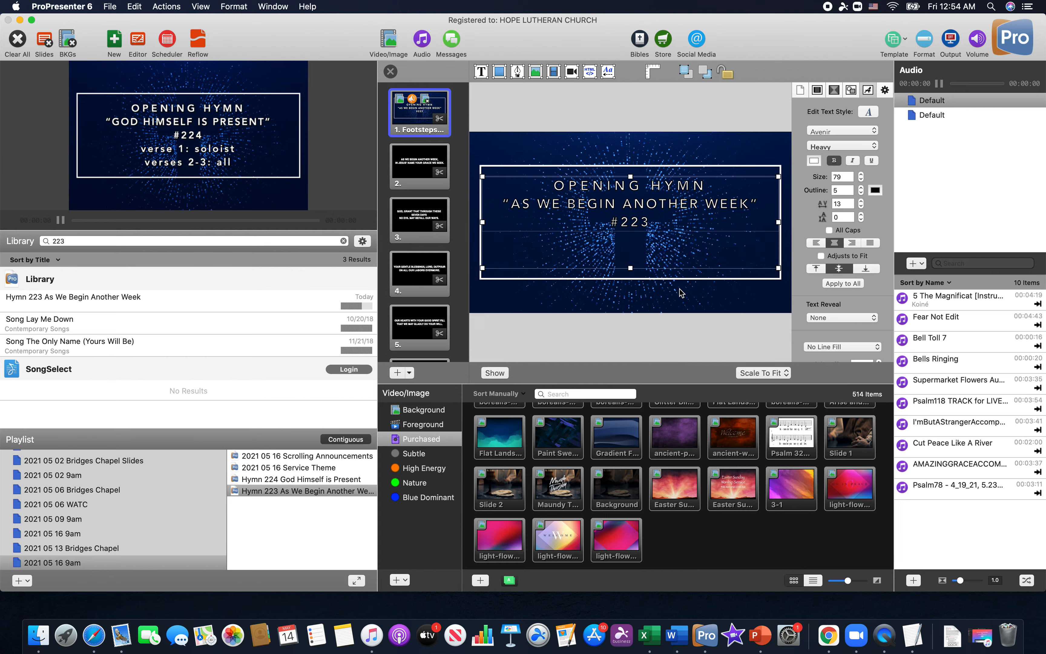
pyautogui.click(679, 289)
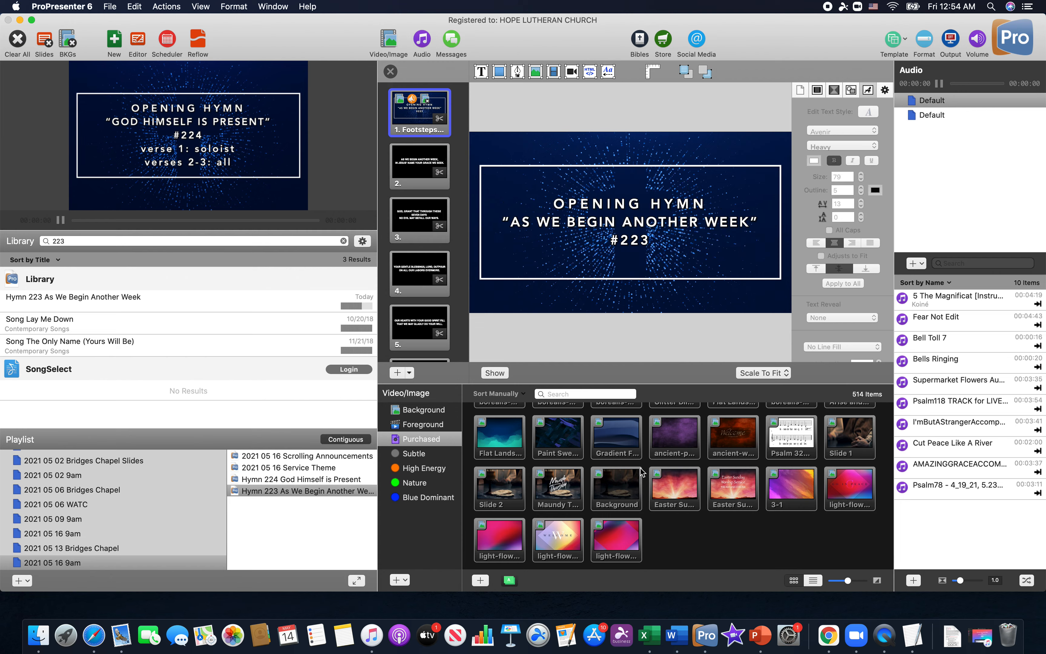
# - Replace the title slide's background with a purple borealis image from the purchased media, close the editor and show the slide live
pyautogui.scroll(3, 640, 469)
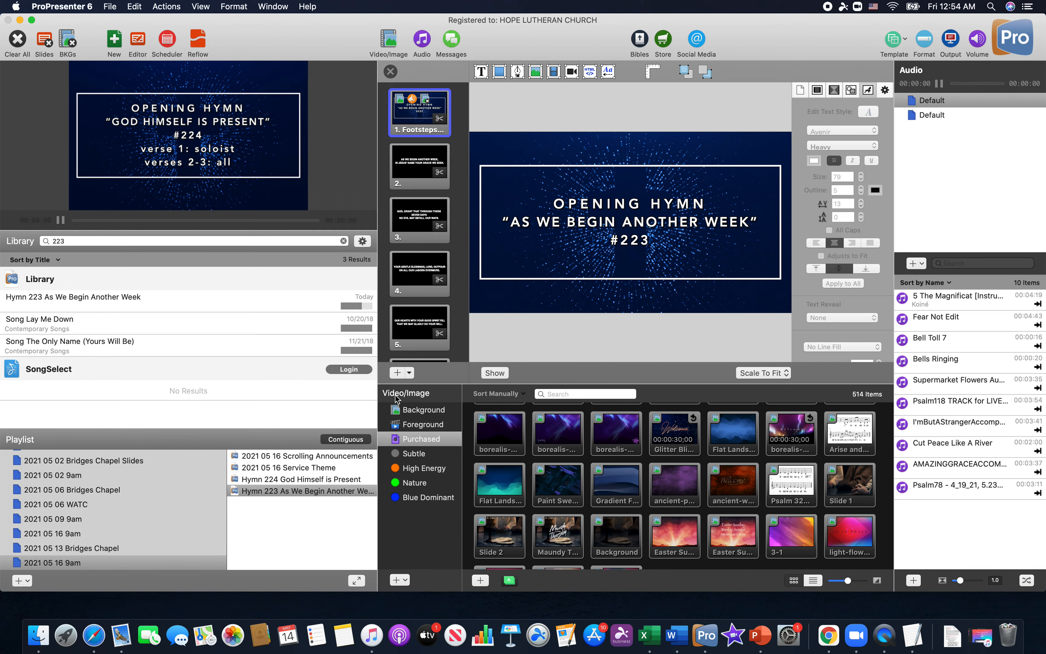
pyautogui.scroll(2, 605, 482)
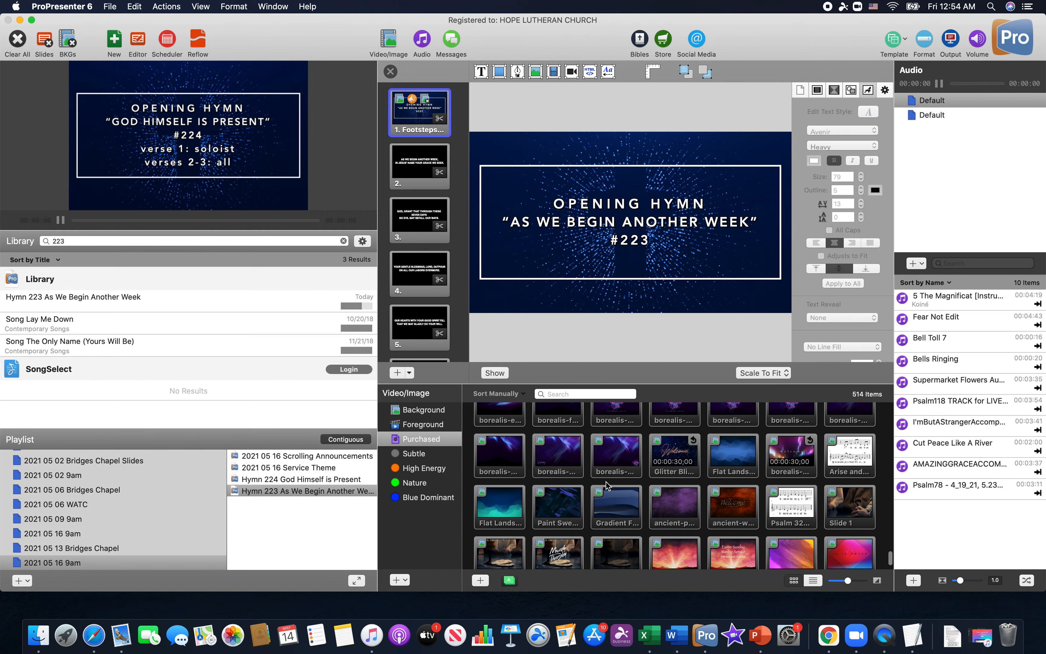
pyautogui.scroll(1, 595, 478)
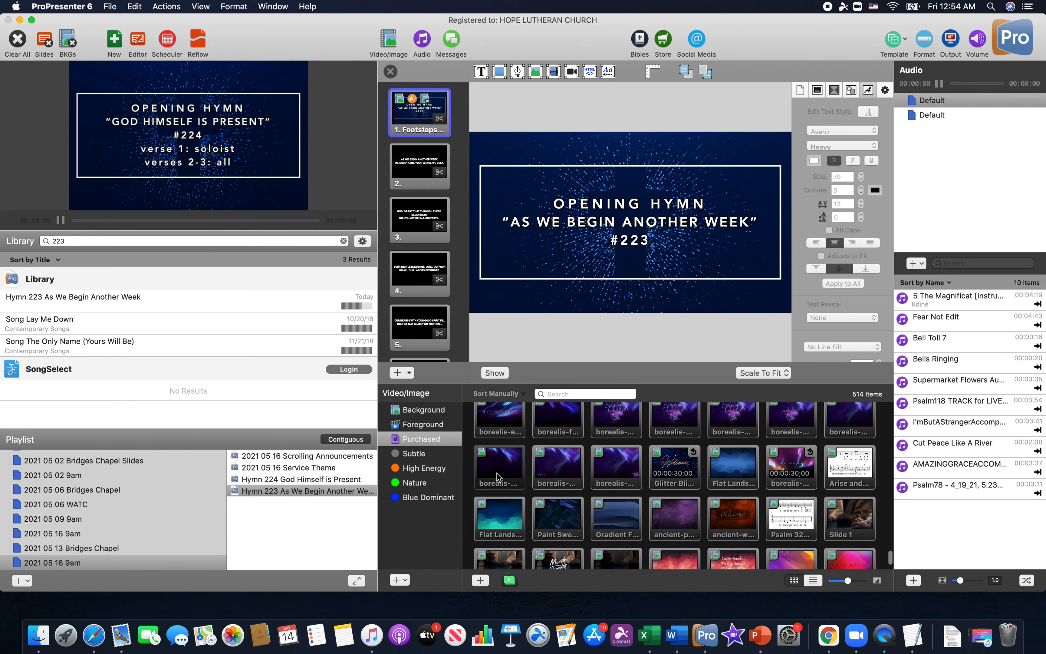
pyautogui.moveTo(497, 476); pyautogui.dragTo(425, 117)
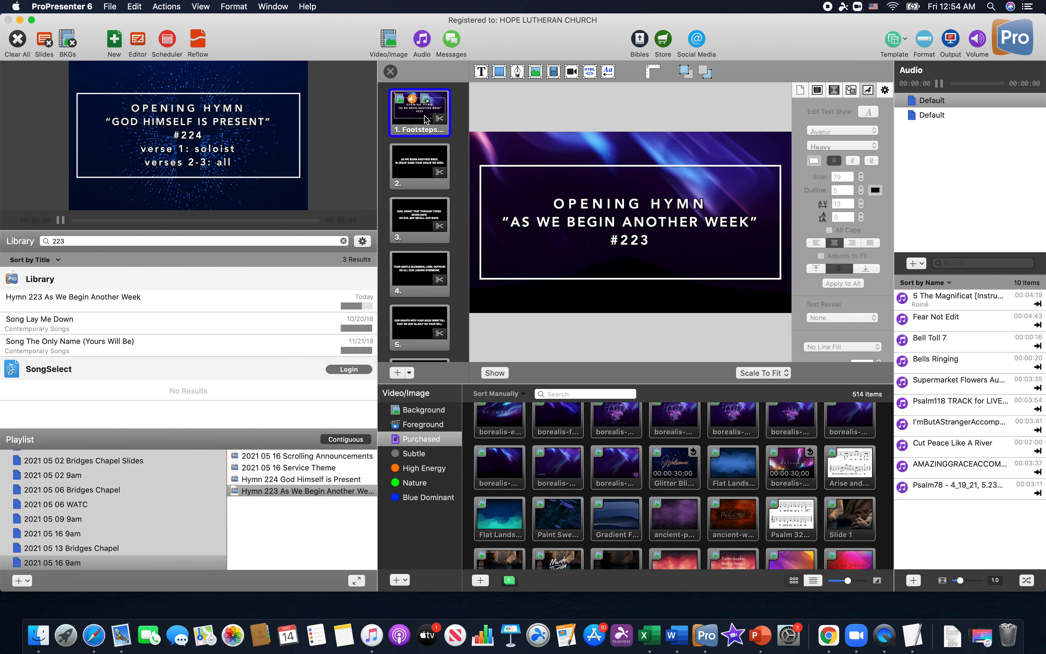
pyautogui.click(391, 73)
pyautogui.click(429, 117)
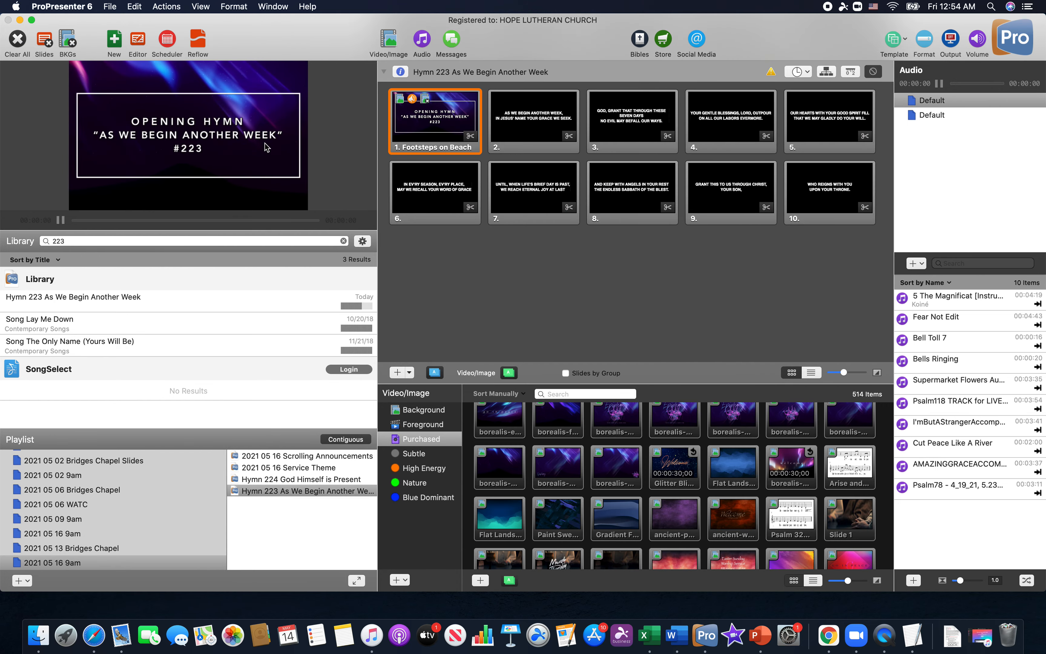
# - Try the orange muted-color image with yellow diagonals from the purchased media as the title slide's background and show the slide live
pyautogui.scroll(5, 577, 421)
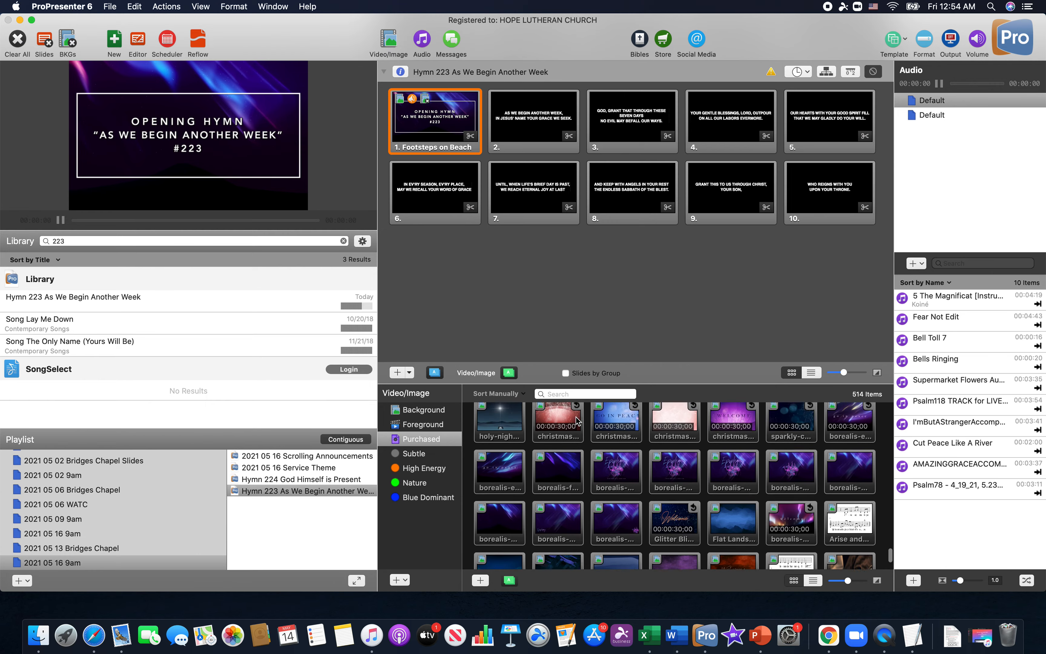
pyautogui.scroll(5, 578, 433)
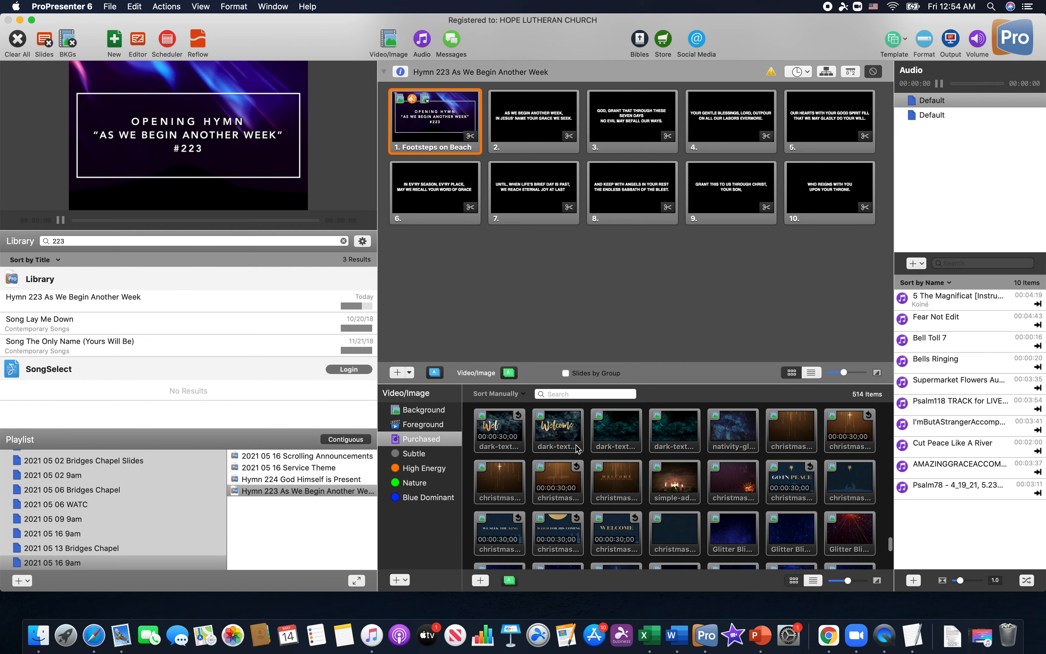
pyautogui.scroll(4, 577, 448)
pyautogui.scroll(1, 577, 448)
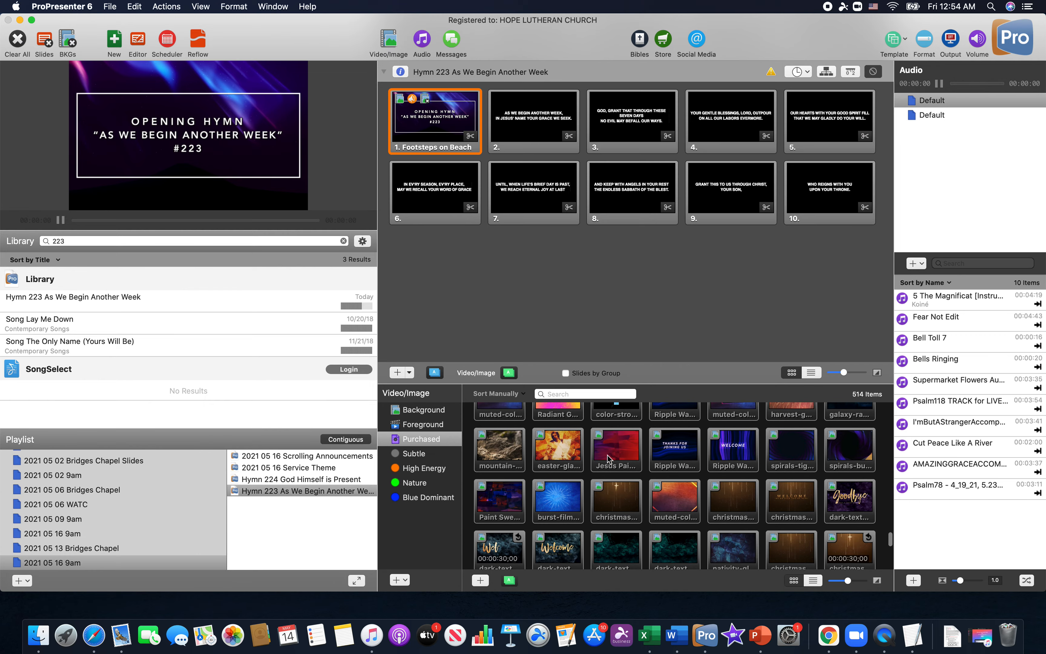
pyautogui.moveTo(661, 495); pyautogui.dragTo(442, 130)
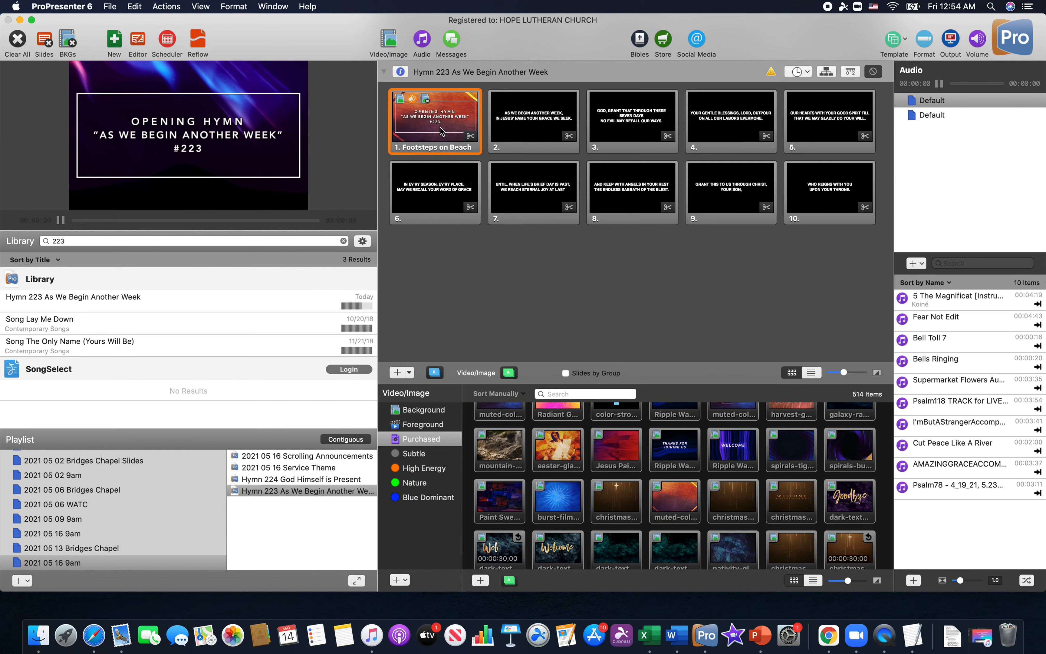
pyautogui.click(441, 130)
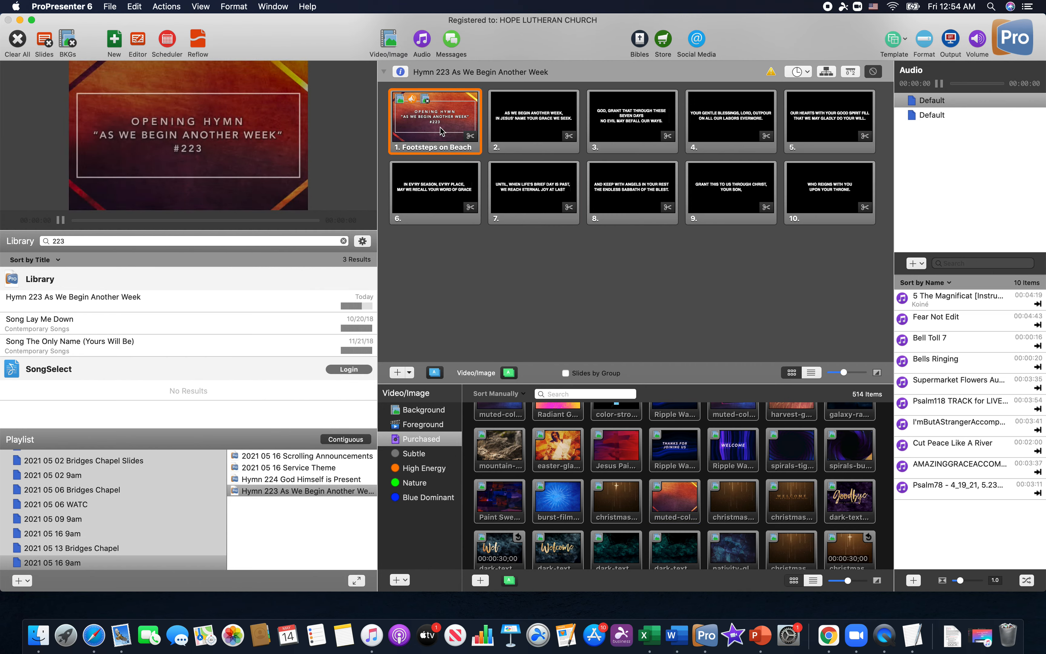
# - Show lyric slides 2, 3 and 4 live in turn to check their text against the orange background
pyautogui.click(534, 120)
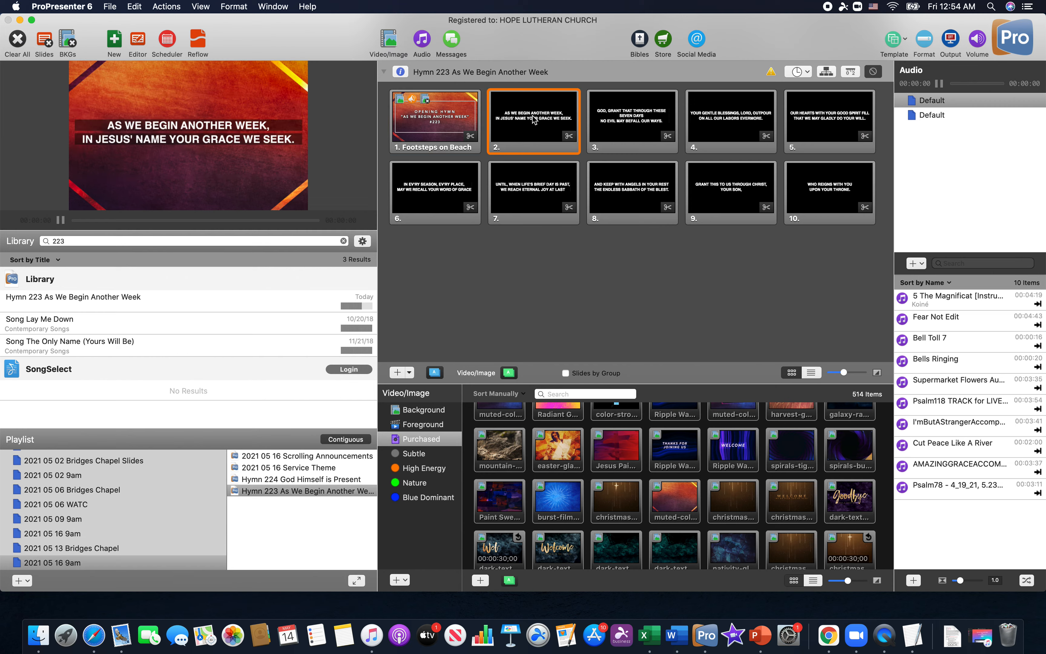
pyautogui.click(622, 118)
pyautogui.click(715, 124)
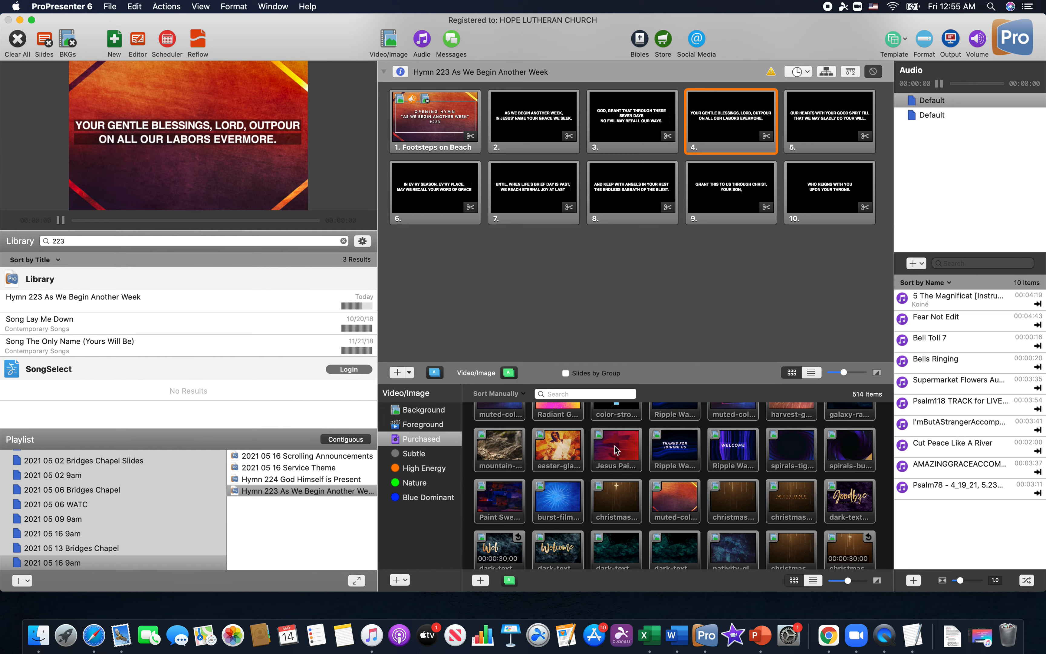
# - Replace the title slide's background with the red and purple painted image, show slides 1 and 2 live, and select Hymn 223 in the library
pyautogui.moveTo(616, 450); pyautogui.dragTo(440, 125)
pyautogui.click(439, 125)
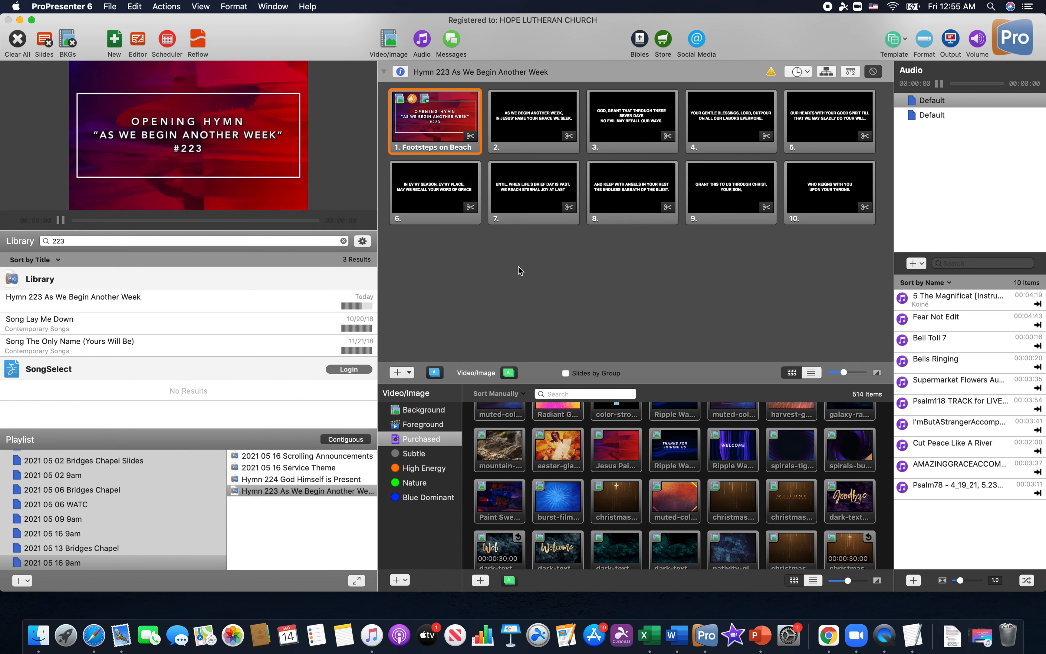
pyautogui.click(522, 131)
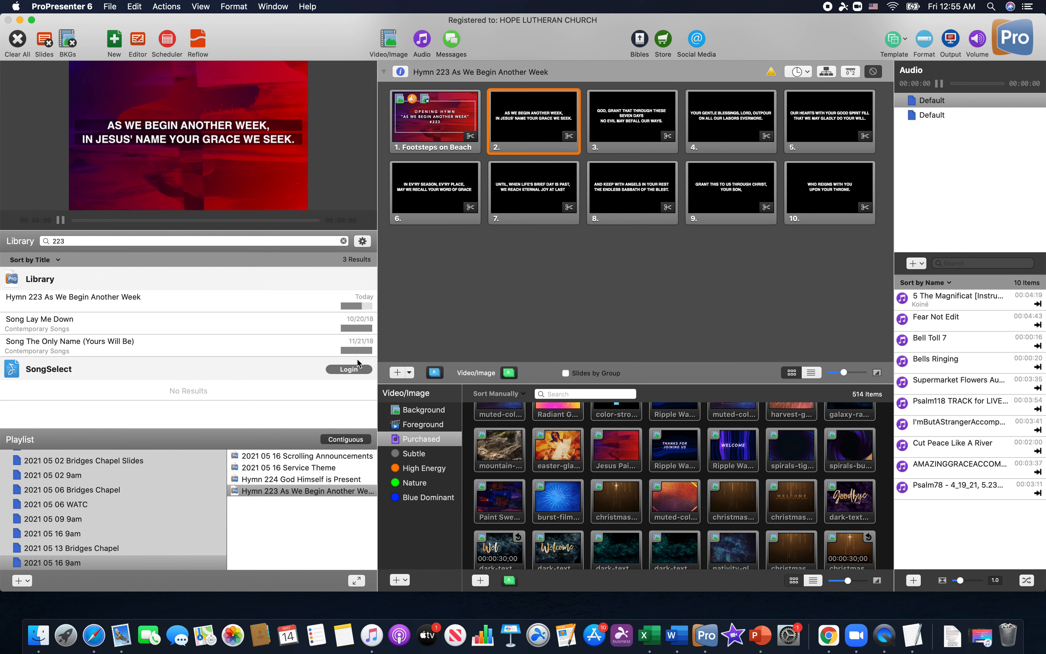
pyautogui.click(97, 304)
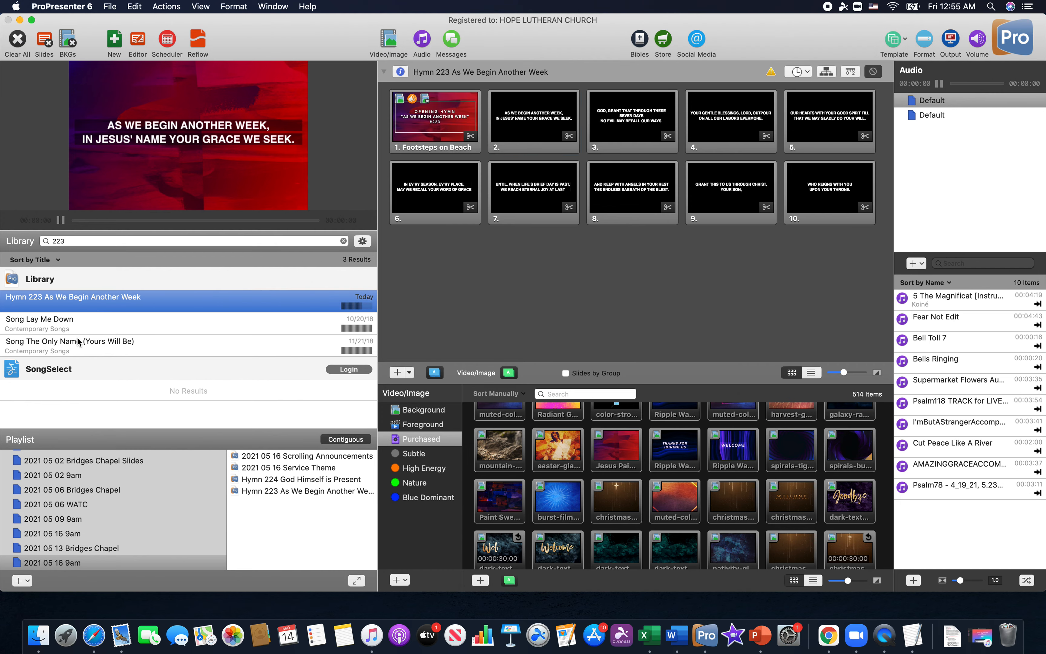